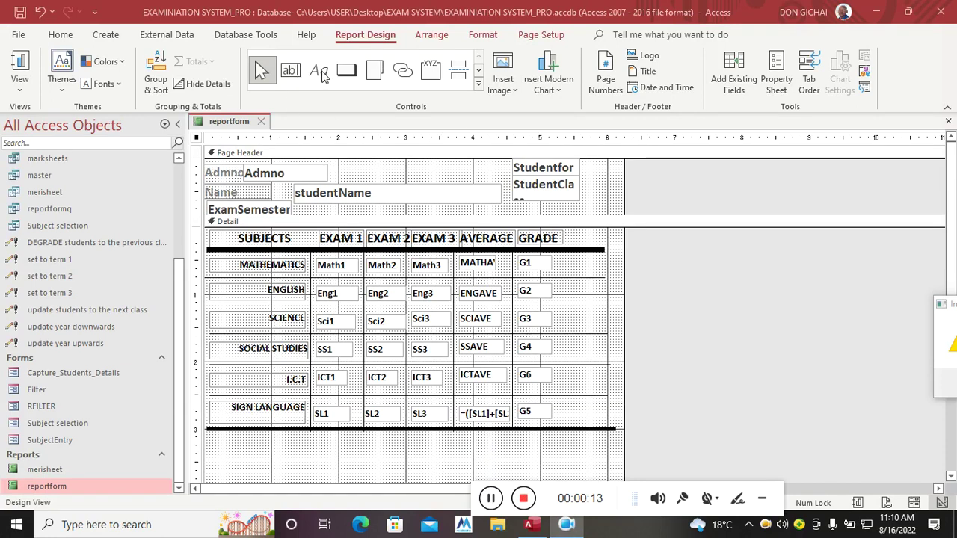
- Draw a label to the right of GRADE in the Detail section reading INITIALS
{"action": "left_click", "coordinate": [572, 240]}
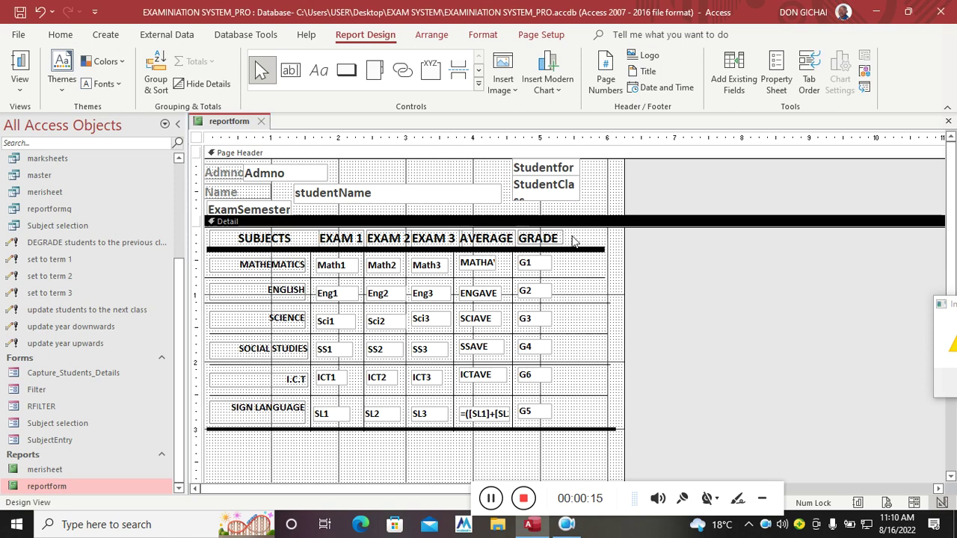
{"action": "left_click", "coordinate": [318, 70]}
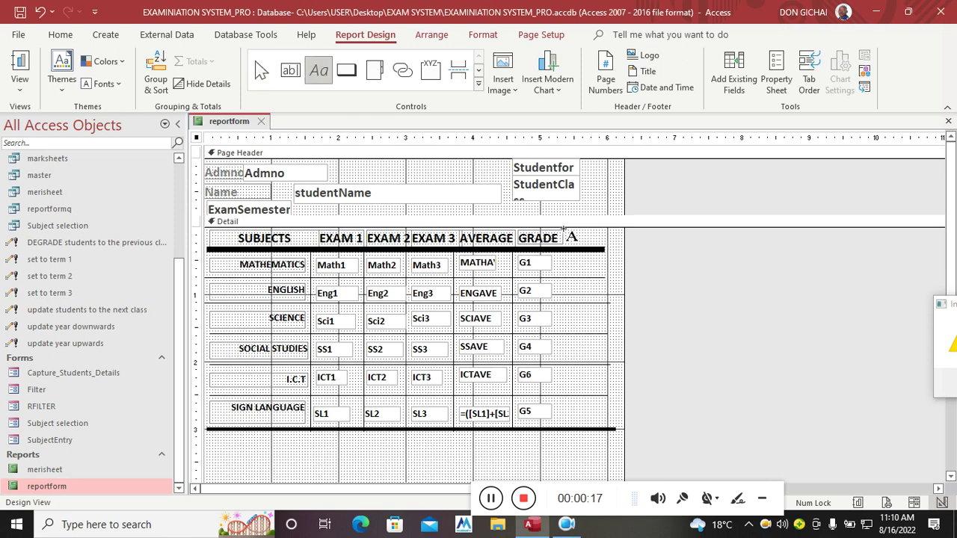
{"action": "left_click_drag", "start_coordinate": [566, 232], "coordinate": [615, 245]}
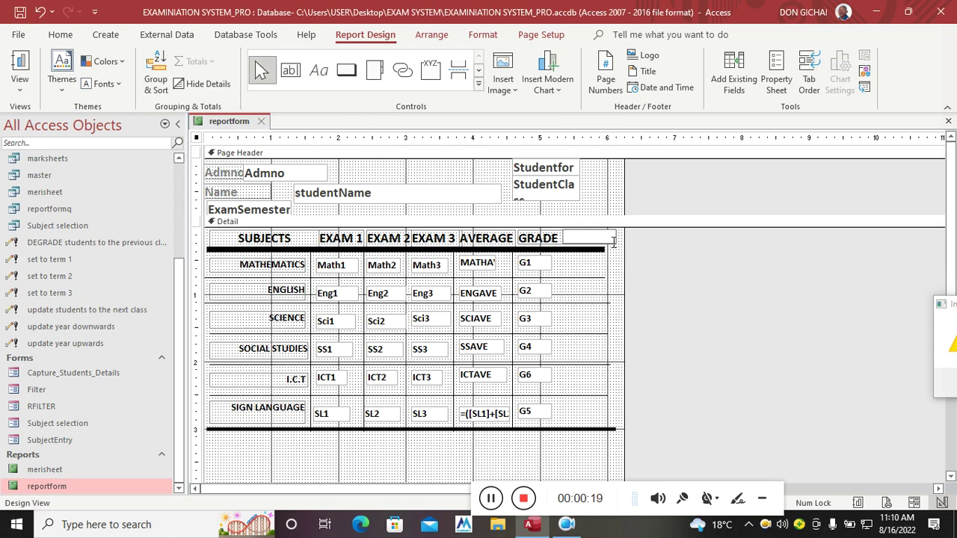
{"action": "type", "text": "INITIALS"}
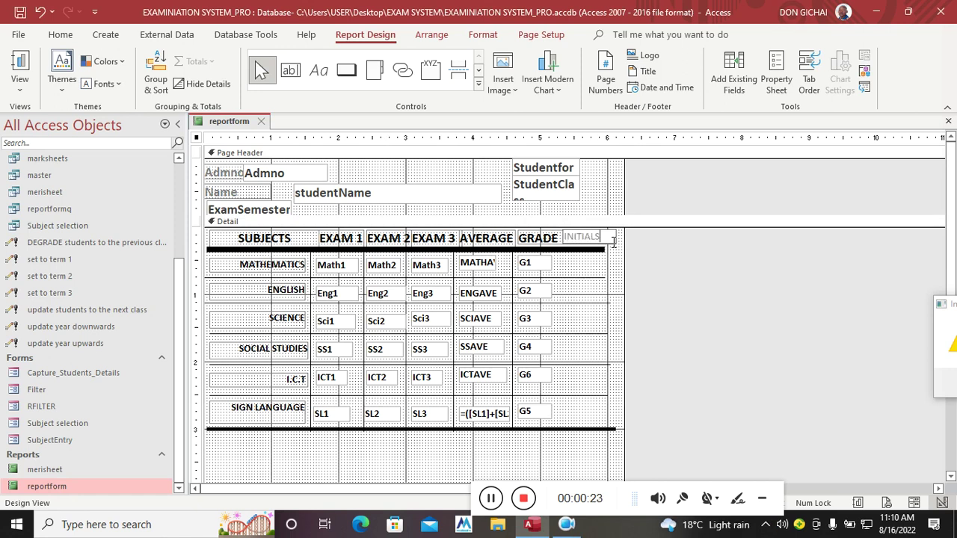
{"action": "left_click", "coordinate": [641, 289]}
- Format the INITIALS heading as bold, without italics
{"action": "left_click", "coordinate": [593, 244]}
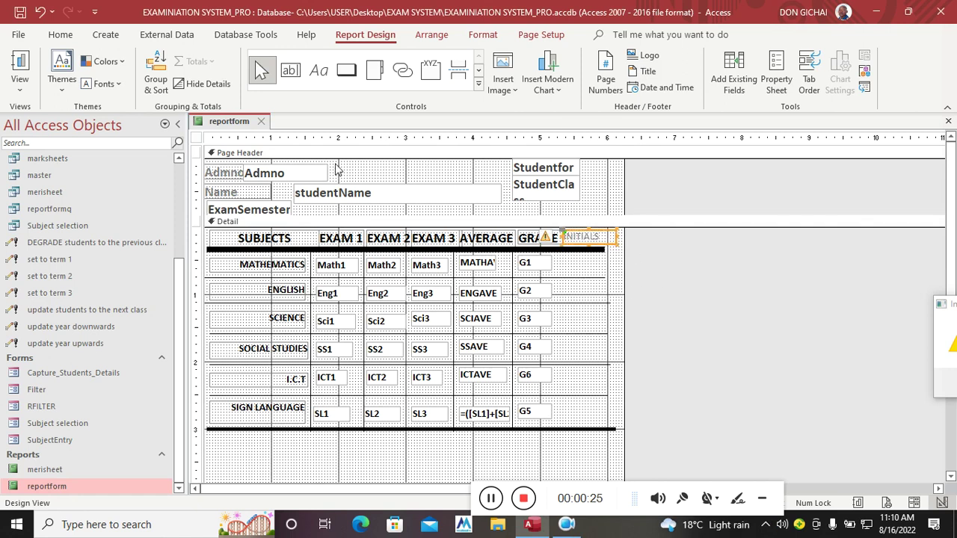
{"action": "left_click", "coordinate": [483, 34]}
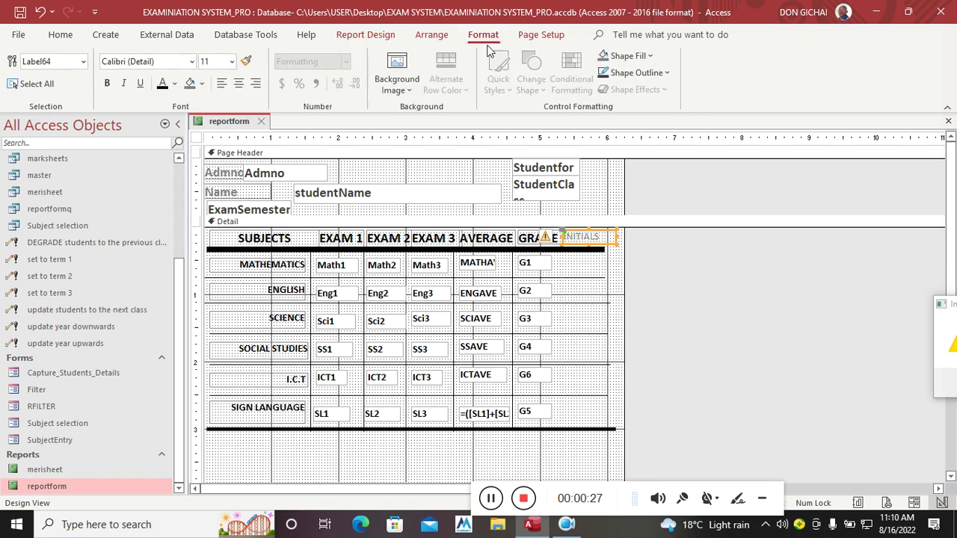
{"action": "left_click", "coordinate": [124, 83]}
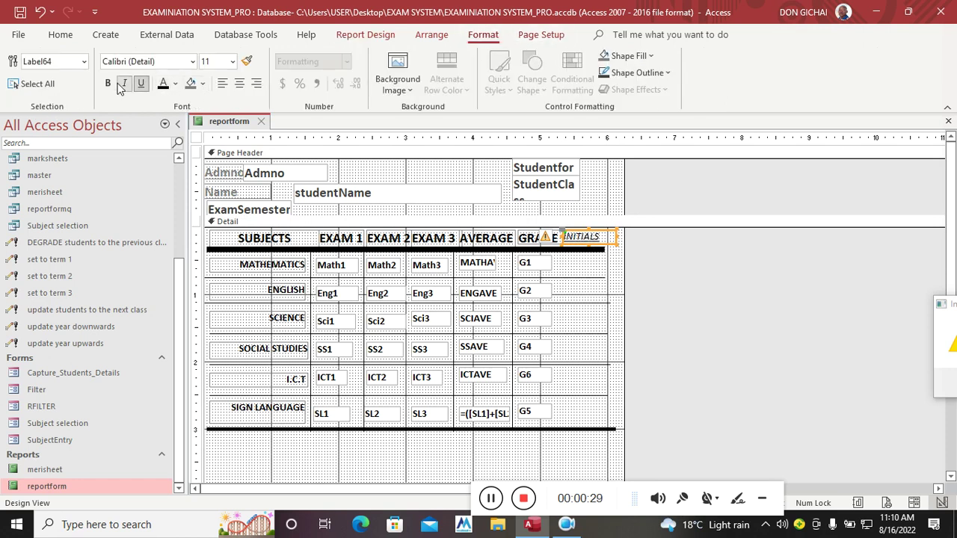
{"action": "left_click", "coordinate": [110, 89]}
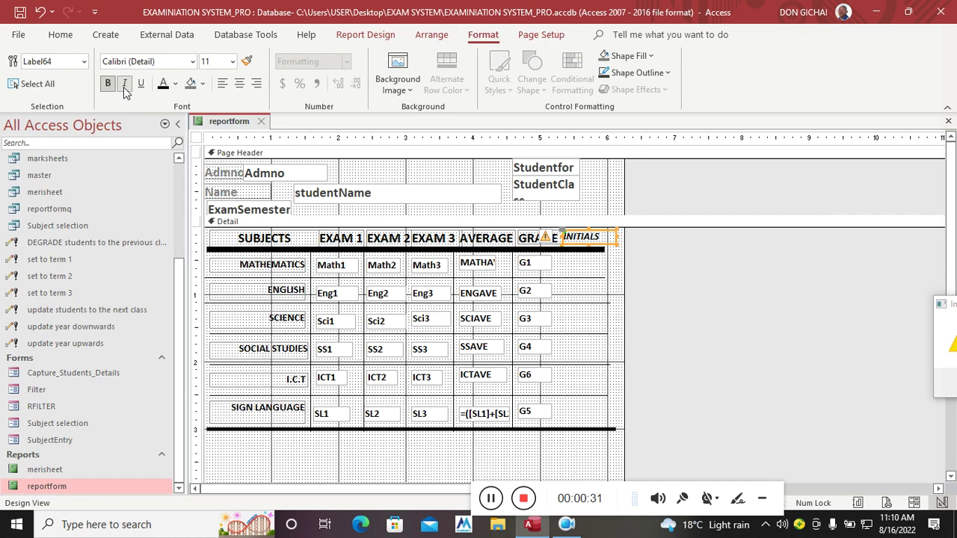
{"action": "left_click", "coordinate": [124, 83]}
{"action": "left_click", "coordinate": [598, 303]}
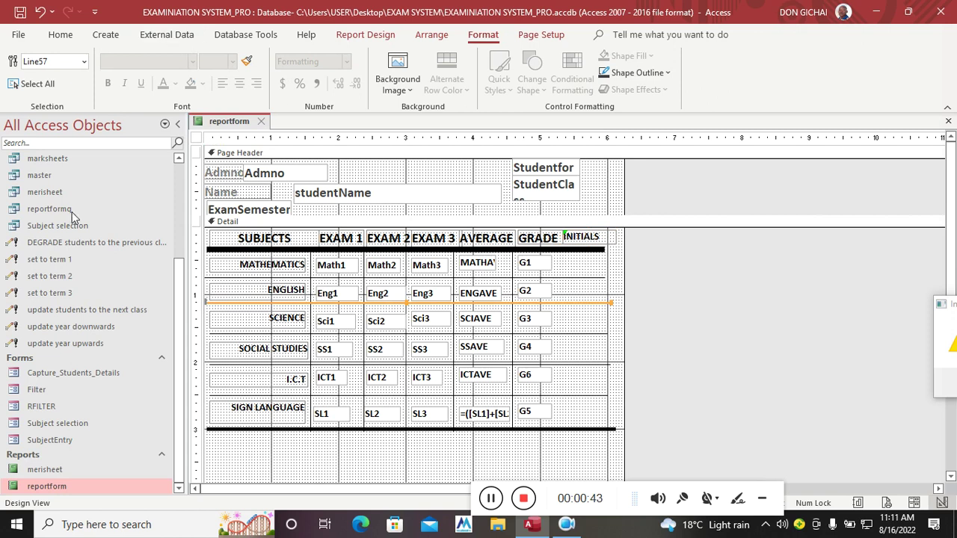
- Open the intials table in Design View from the Navigation Pane
{"action": "left_click", "coordinate": [181, 200]}
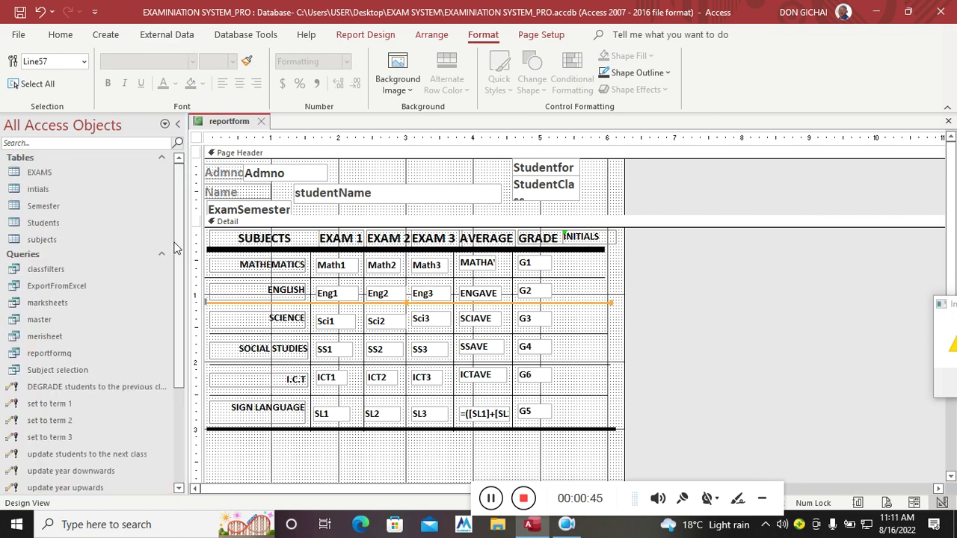
{"action": "right_click", "coordinate": [53, 194]}
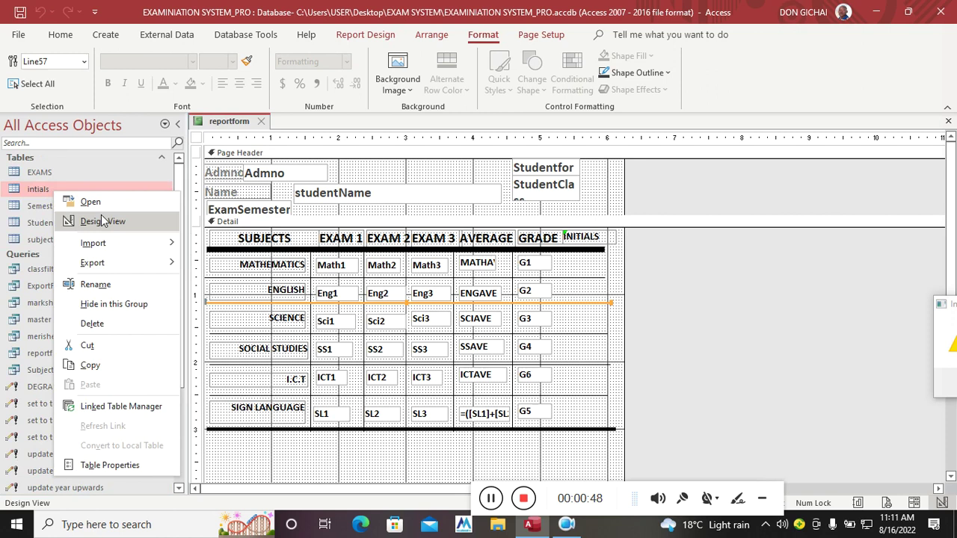
{"action": "left_click", "coordinate": [91, 220]}
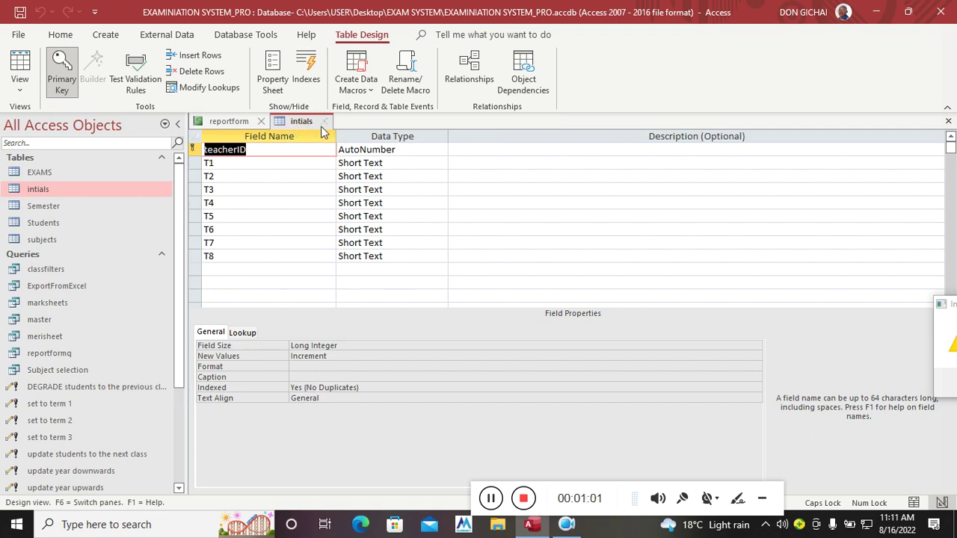
- In Datasheet View, add dots to the T1 and T2 initials, making them B.N. and A.W
{"action": "left_click", "coordinate": [21, 66]}
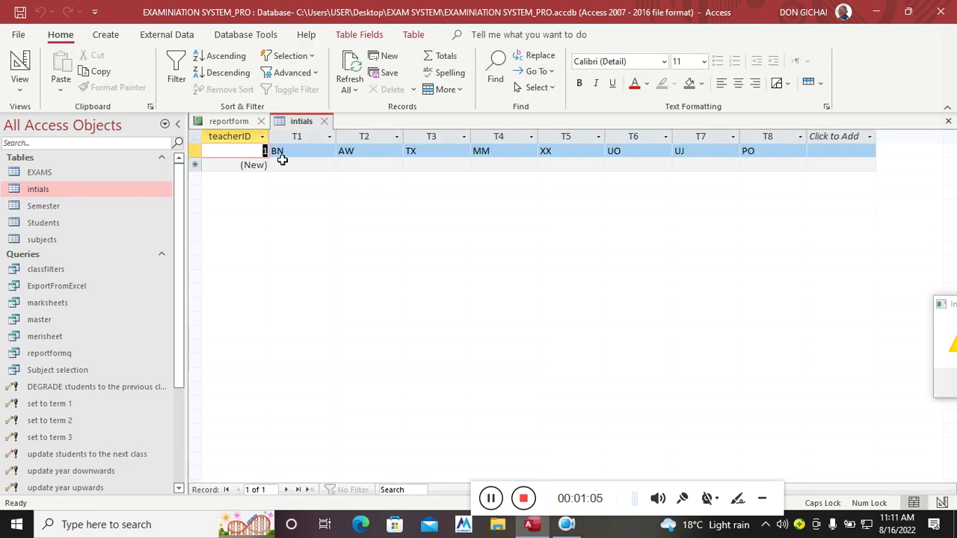
{"action": "left_click", "coordinate": [193, 150]}
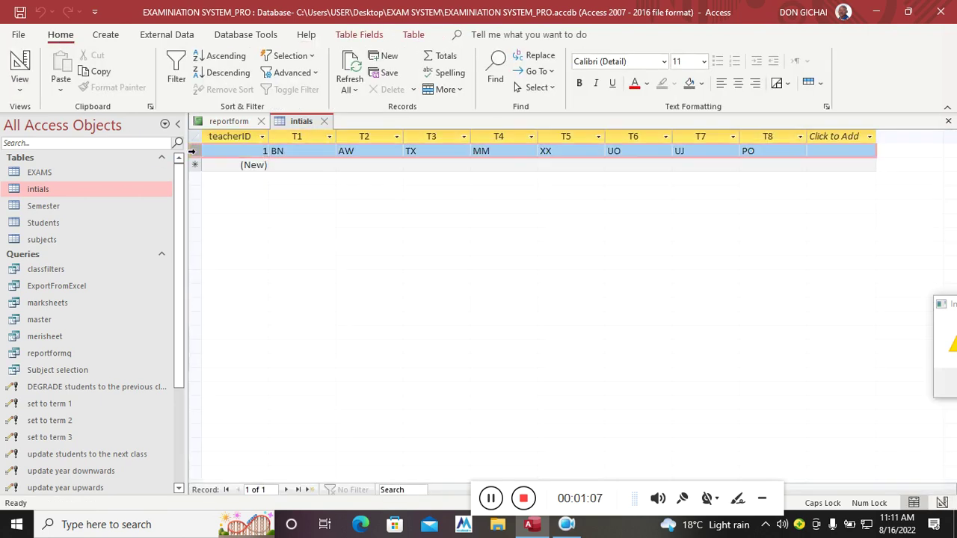
{"action": "left_click", "coordinate": [276, 152]}
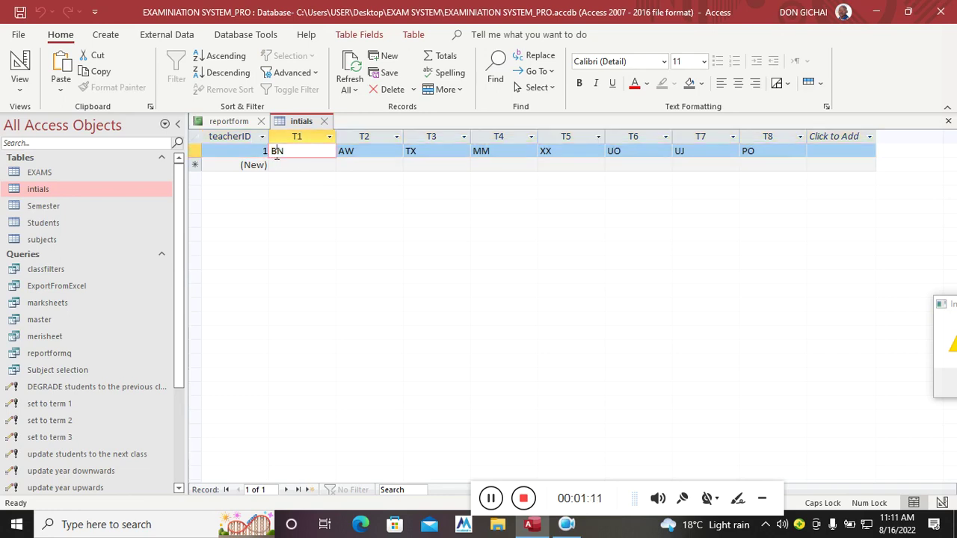
{"action": "type", "text": "."}
{"action": "key", "text": "Right"}
{"action": "type", "text": "."}
{"action": "left_click", "coordinate": [343, 152]}
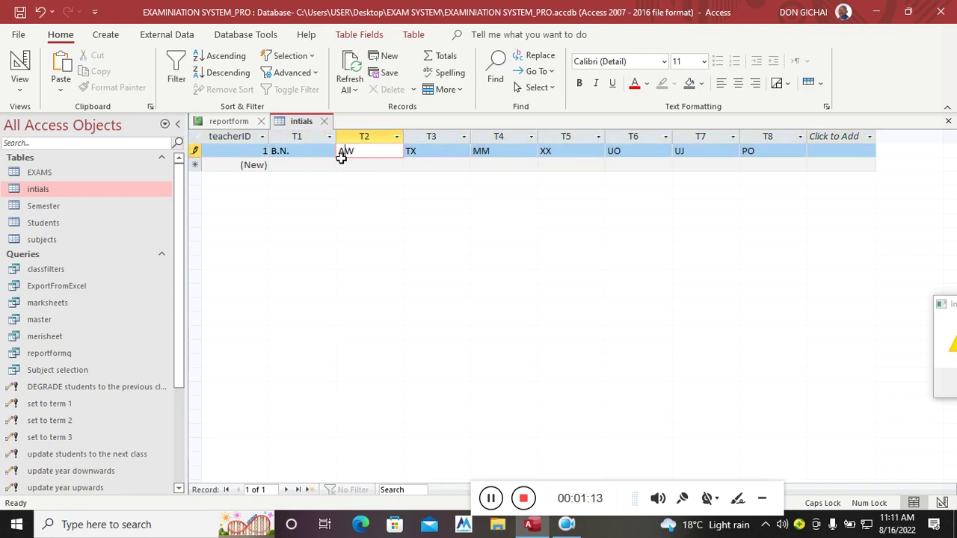
{"action": "type", "text": "."}
{"action": "key", "text": "Right"}
{"action": "type", "text": "."}
- Edit the T3 and T4 teacher initials in the same record
{"action": "left_click", "coordinate": [409, 152]}
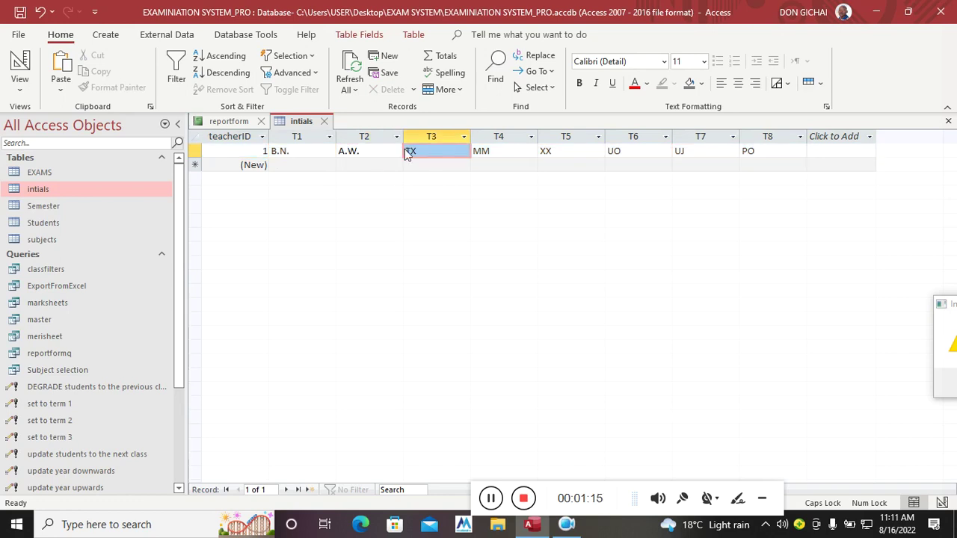
{"action": "type", "text": "."}
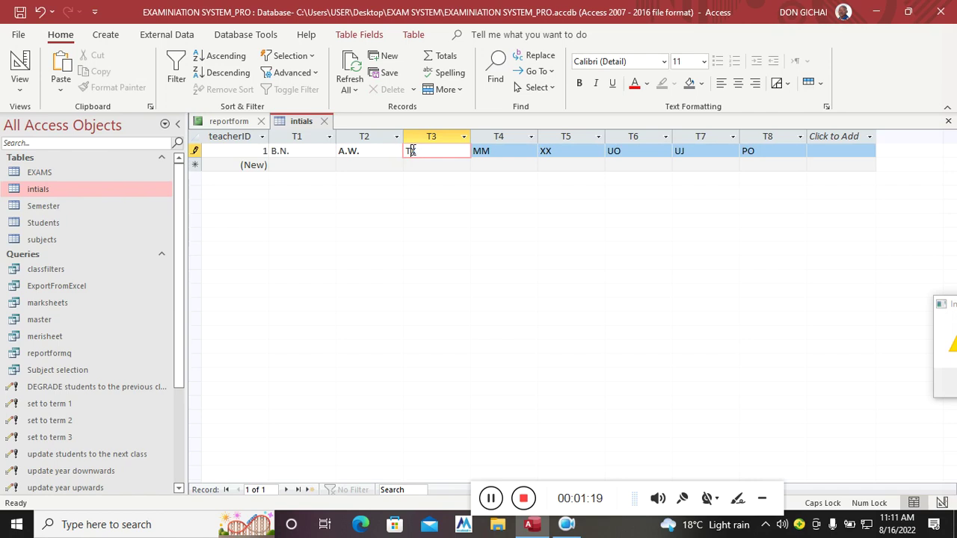
{"action": "type", "text": "0X"}
{"action": "left_click", "coordinate": [477, 151]}
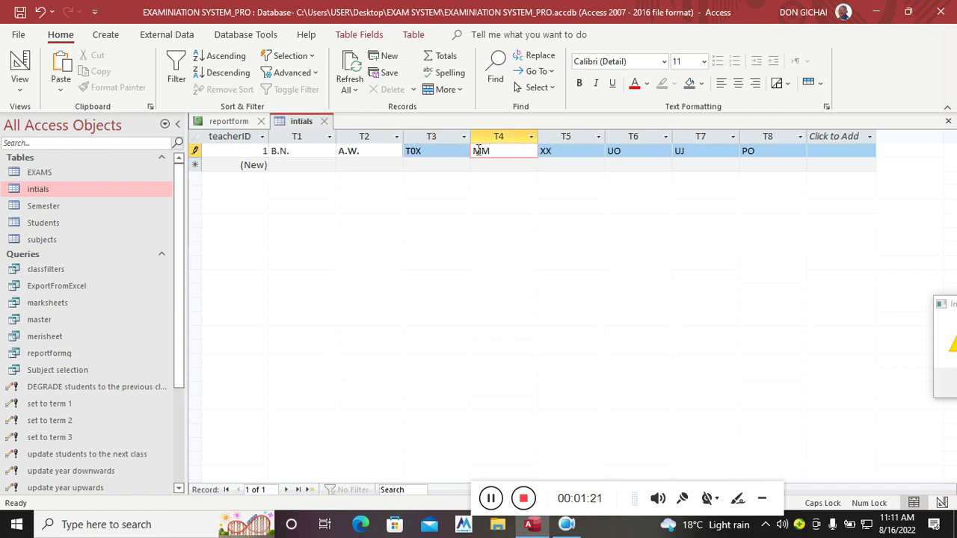
{"action": "type", "text": "0"}
- Close the intials table and rename it in the Navigation Pane
{"action": "left_click", "coordinate": [327, 121]}
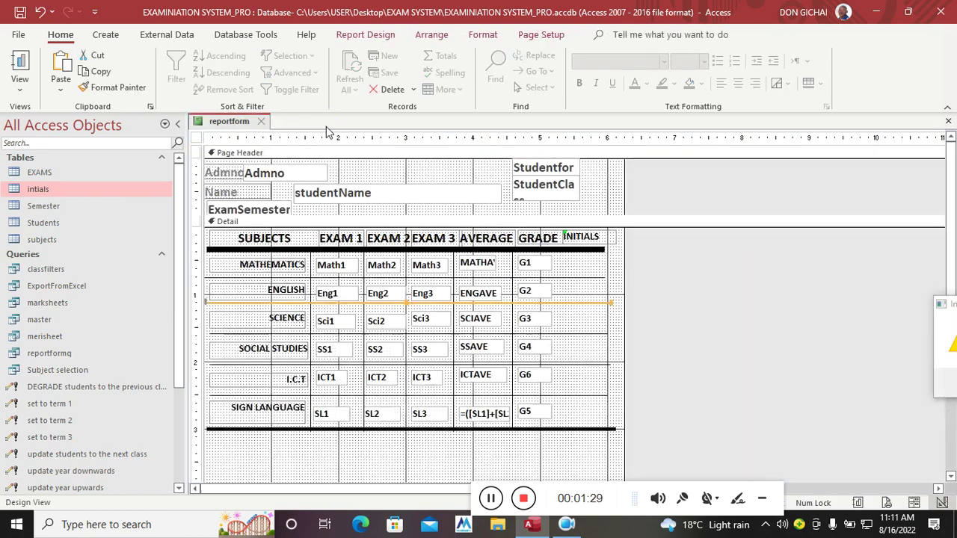
{"action": "right_click", "coordinate": [64, 192]}
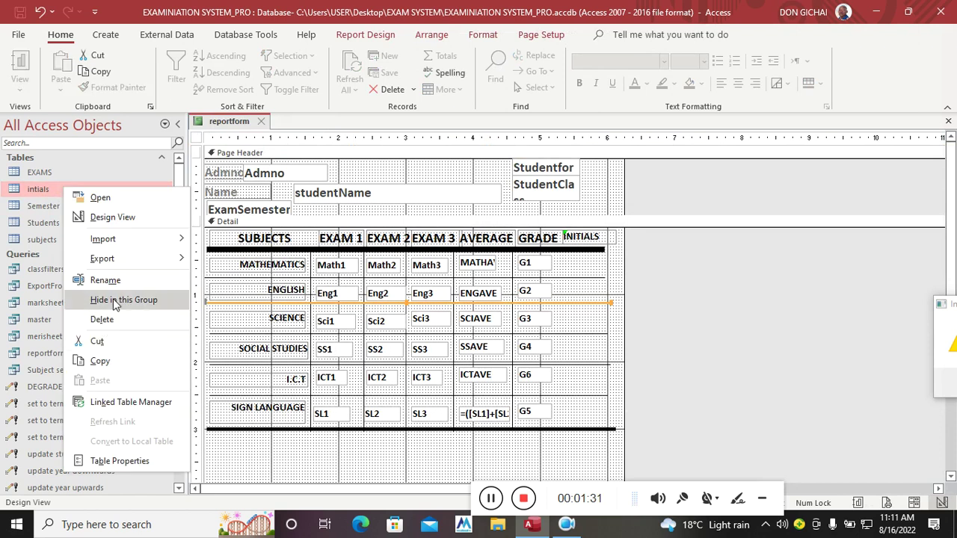
{"action": "left_click", "coordinate": [108, 280]}
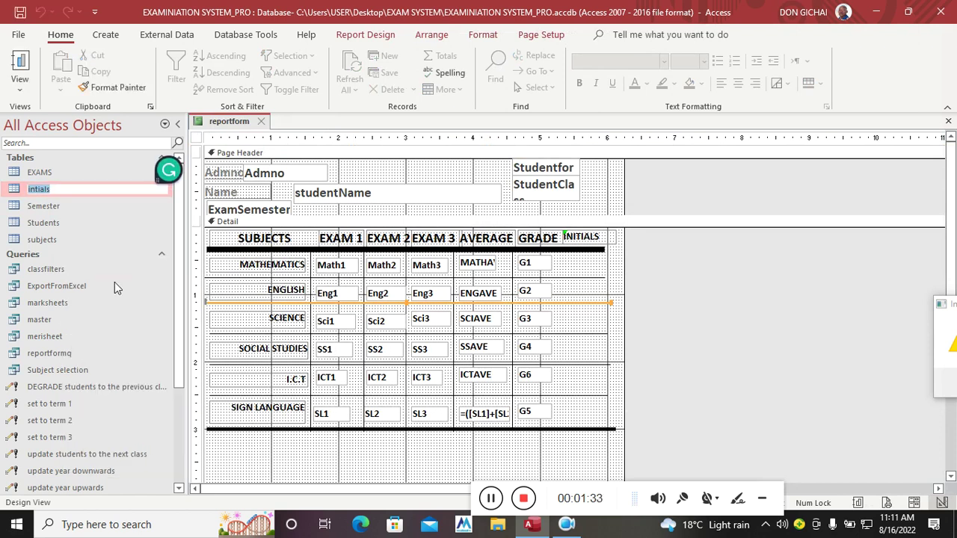
{"action": "left_click", "coordinate": [656, 285]}
- Add a text box beside G1 under INITIALS and delete its attached label
{"action": "left_click", "coordinate": [365, 35]}
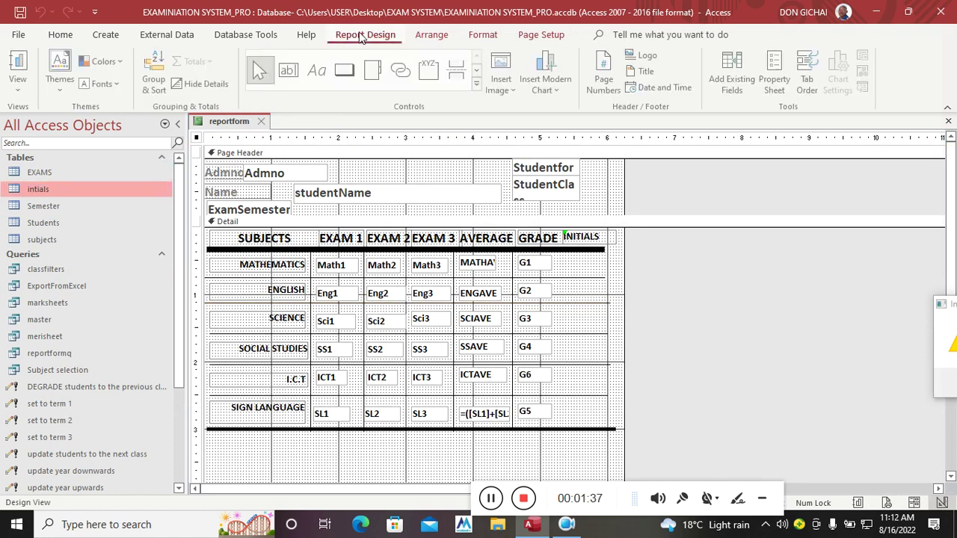
{"action": "left_click", "coordinate": [292, 75]}
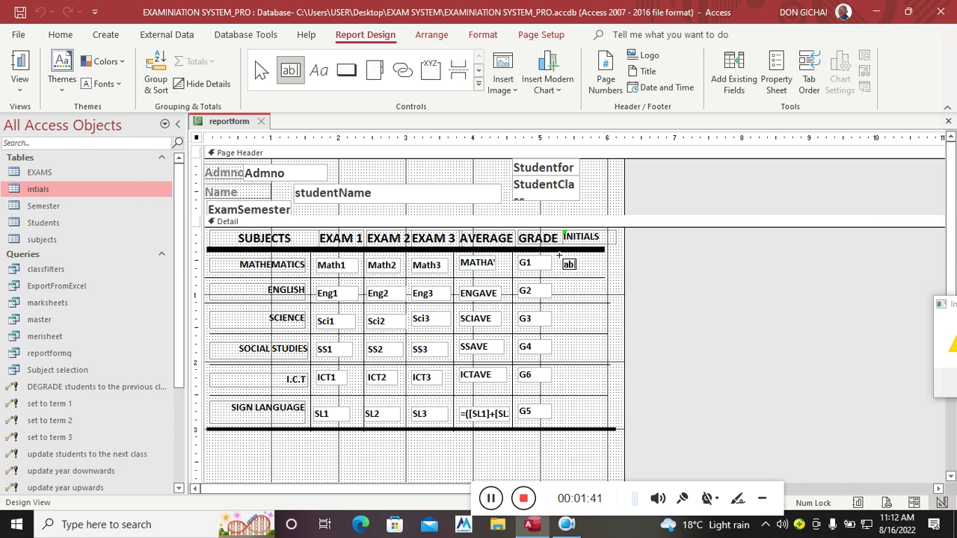
{"action": "left_click_drag", "start_coordinate": [559, 256], "coordinate": [613, 270]}
{"action": "left_click", "coordinate": [493, 263]}
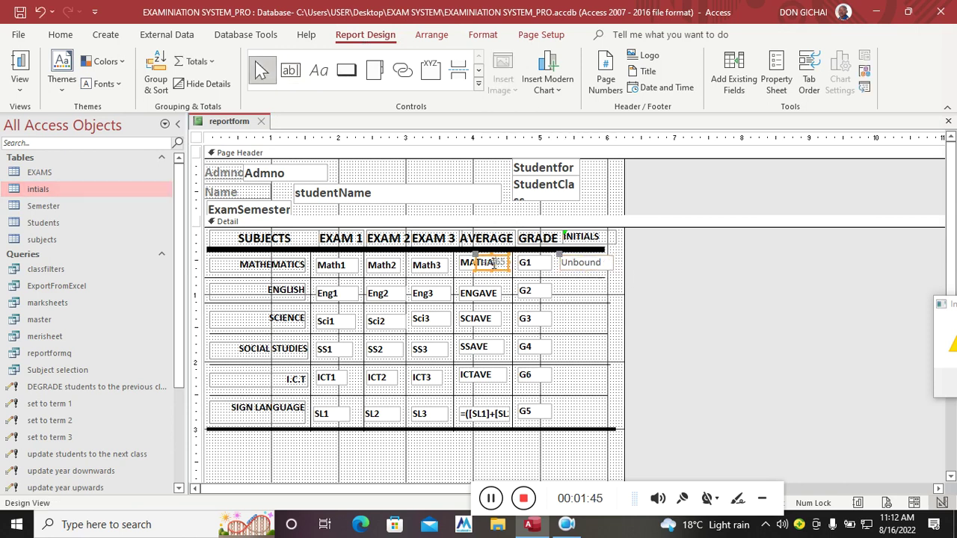
{"action": "key", "text": "Delete"}
{"action": "left_click", "coordinate": [598, 263]}
{"action": "left_click", "coordinate": [605, 263]}
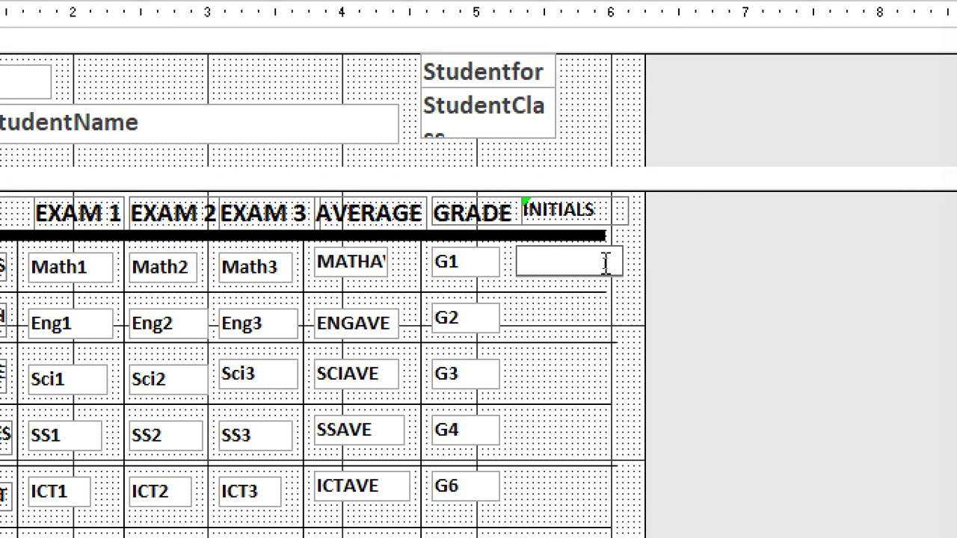
- Type =Dlookup("T1","intials" into the new text box
{"action": "type", "text": "=Dlooup"}
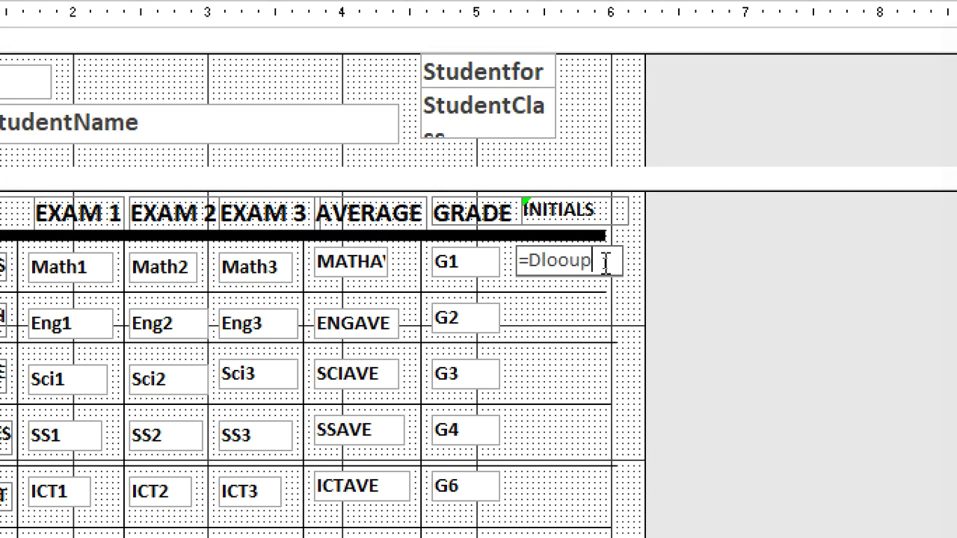
{"action": "key", "text": "BackSpace"}
{"action": "key", "text": "BackSpace"}
{"action": "type", "text": "kup(\"\""}
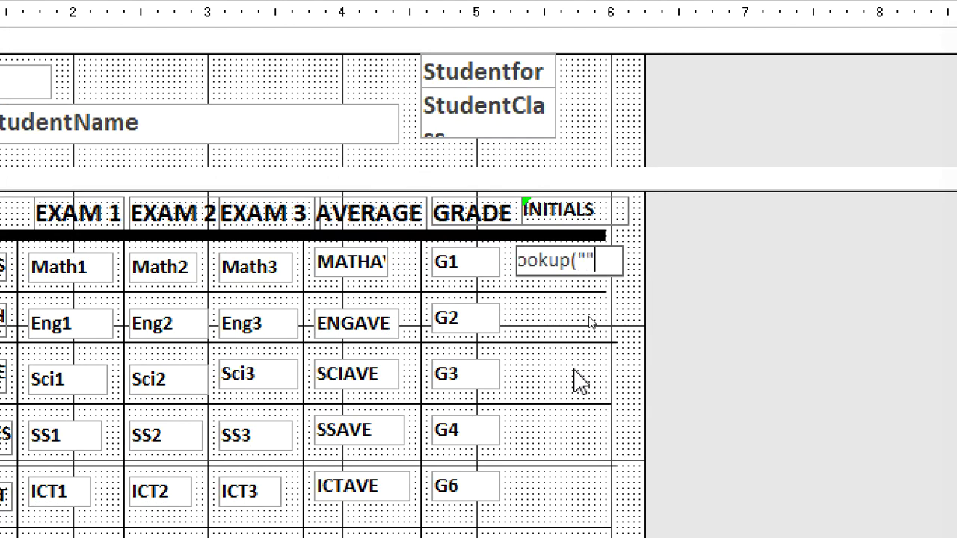
{"action": "key", "text": "Left"}
{"action": "type", "text": "T1"}
{"action": "key", "text": "Right"}
{"action": "type", "text": ",\"intials"}
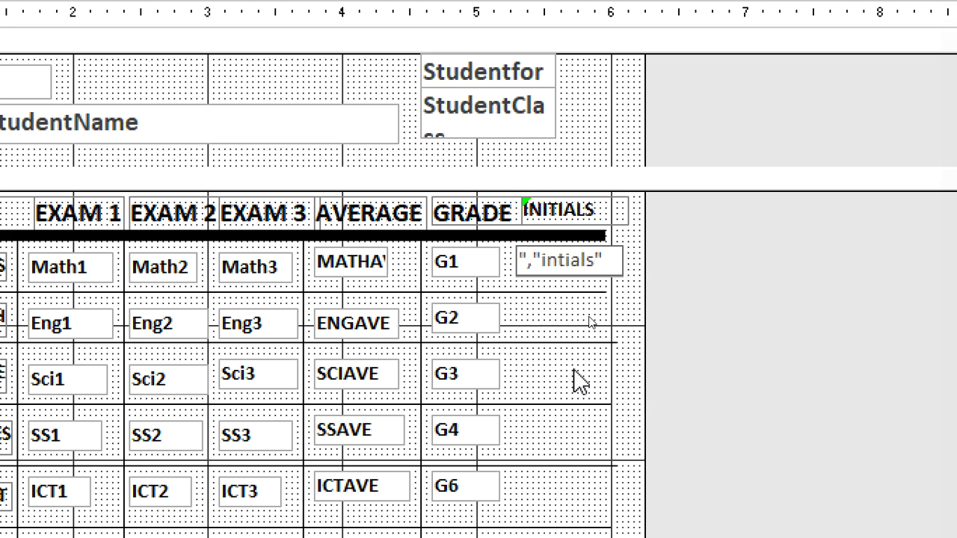
- Open the Property Sheet for the Mathematics box and select its =DLookUp("T1","intials") control source
{"action": "left_click", "coordinate": [583, 316]}
{"action": "left_click", "coordinate": [573, 273]}
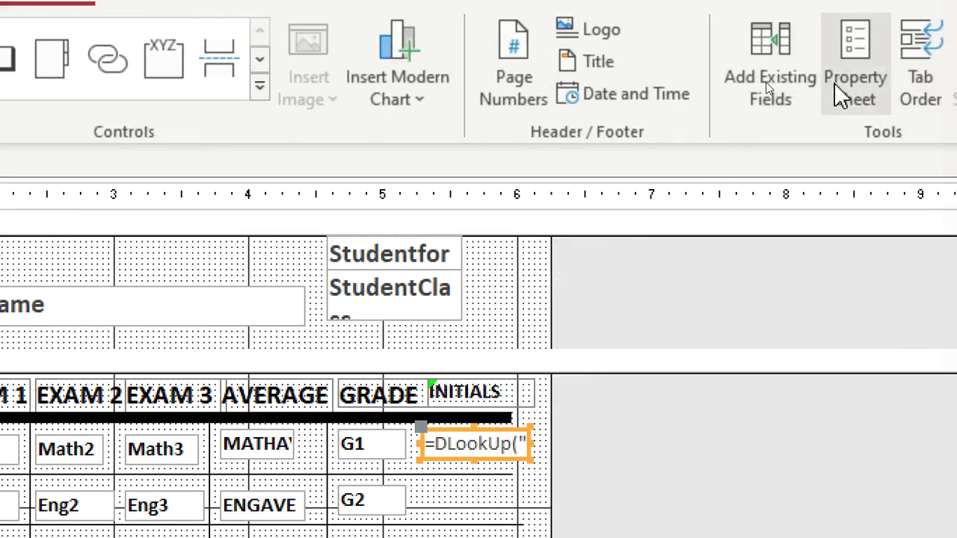
{"action": "left_click", "coordinate": [924, 80]}
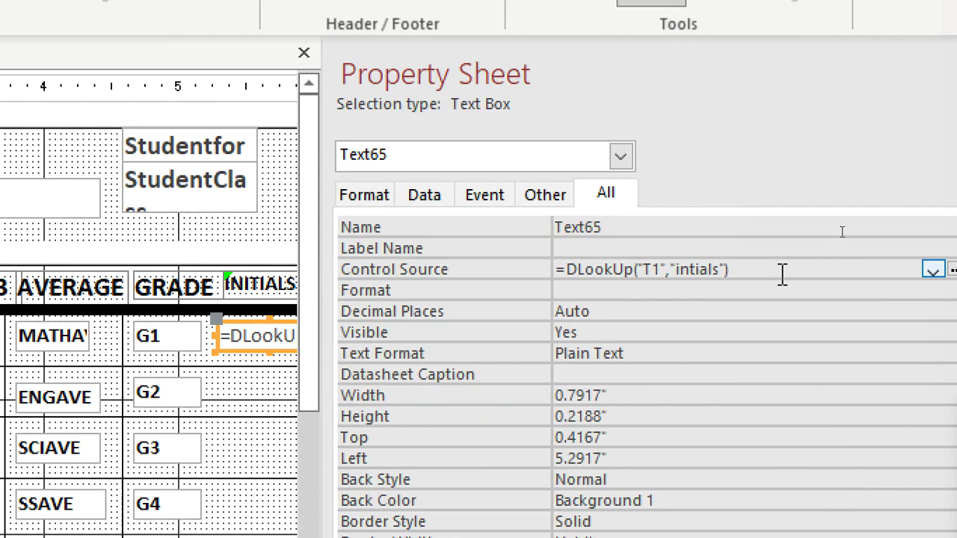
{"action": "left_click", "coordinate": [714, 377]}
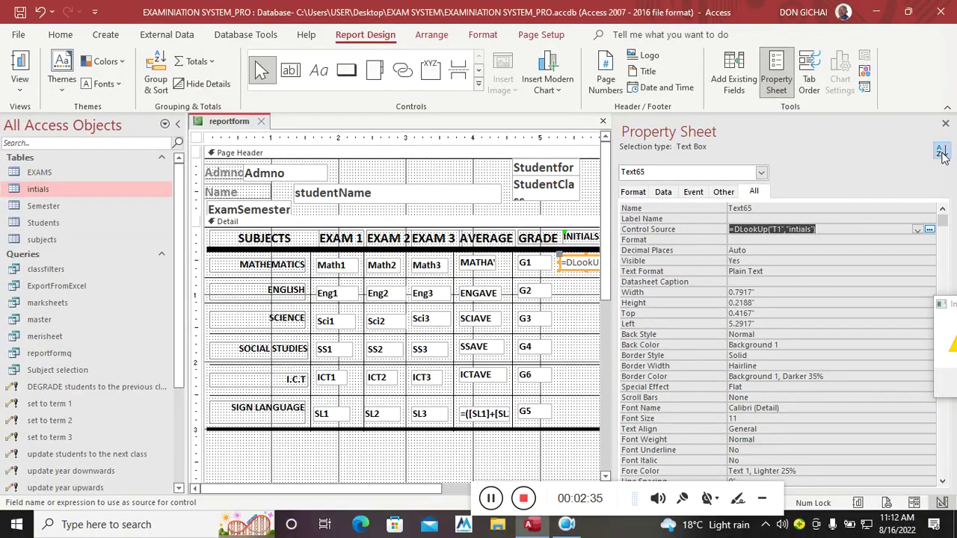
- Widen the design area and add an English INITIALS box with the DLookUp expression fetching T2
{"action": "left_click_drag", "start_coordinate": [608, 196], "coordinate": [815, 210]}
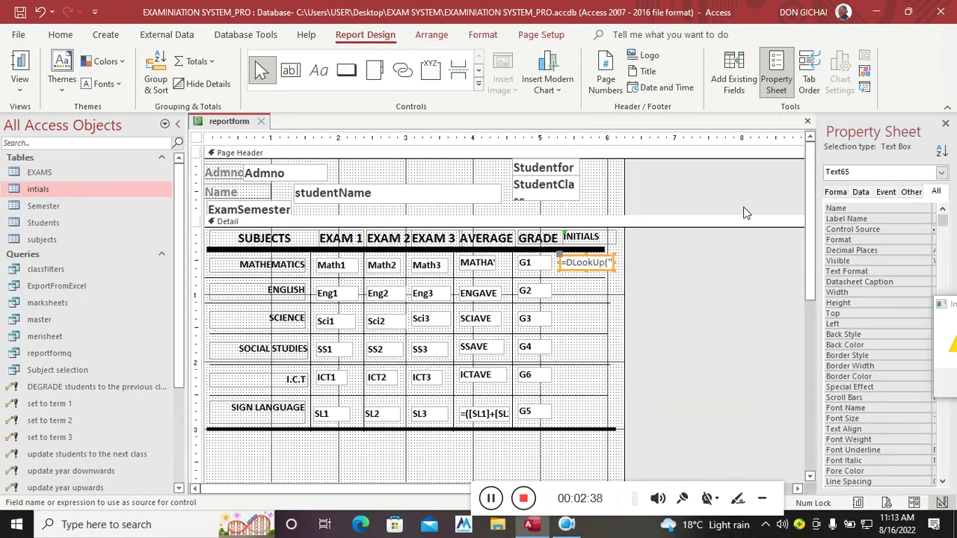
{"action": "left_click", "coordinate": [290, 70]}
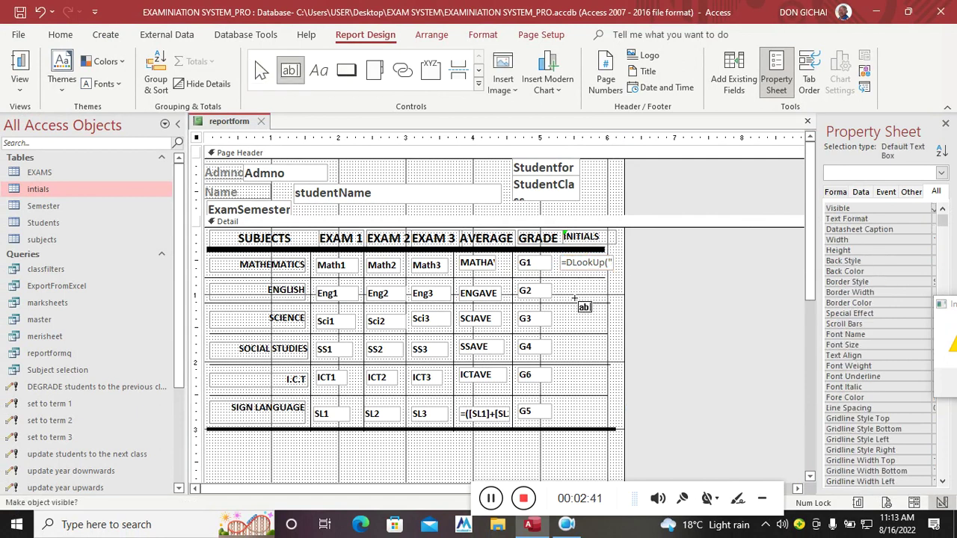
{"action": "left_click_drag", "start_coordinate": [560, 284], "coordinate": [619, 298]}
{"action": "left_click", "coordinate": [505, 293]}
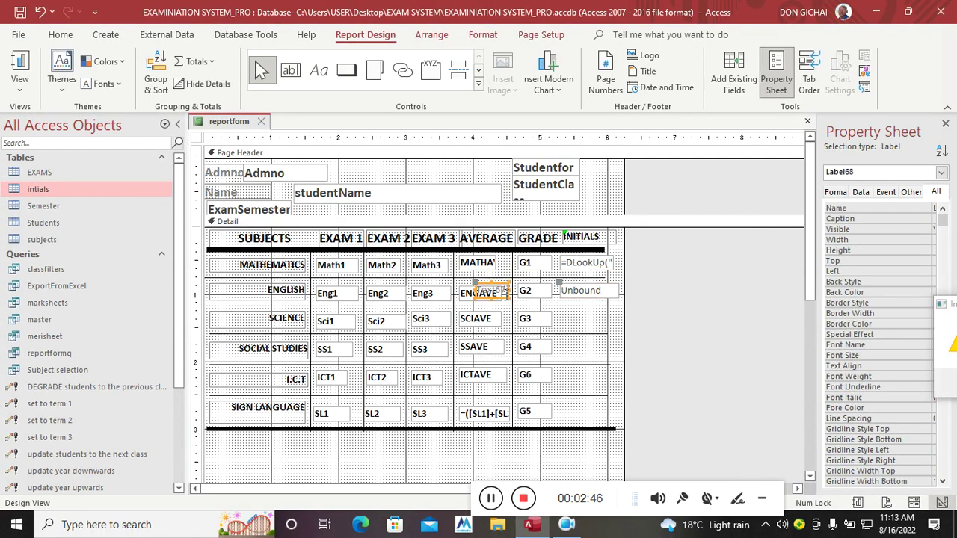
{"action": "key", "text": "Delete"}
{"action": "left_click", "coordinate": [582, 290]}
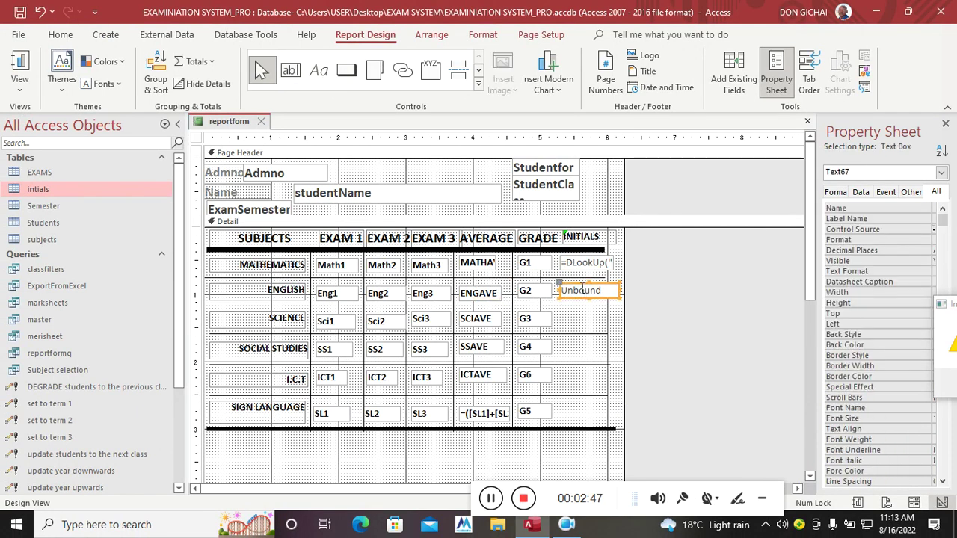
{"action": "left_click", "coordinate": [582, 288]}
{"action": "key", "text": "ctrl+v"}
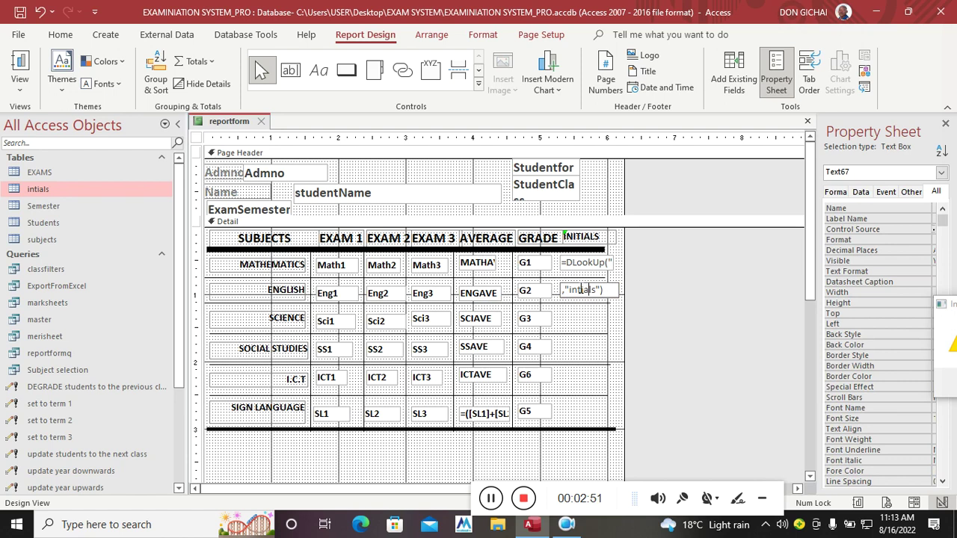
{"action": "key", "text": "Left"}
{"action": "key", "text": "Left"}
{"action": "key", "text": "Left"}
{"action": "type", "text": "2"}
{"action": "left_click", "coordinate": [583, 313]}
- Add a Science INITIALS box beside G3 with the DLookUp expression fetching T3
{"action": "left_click", "coordinate": [291, 69]}
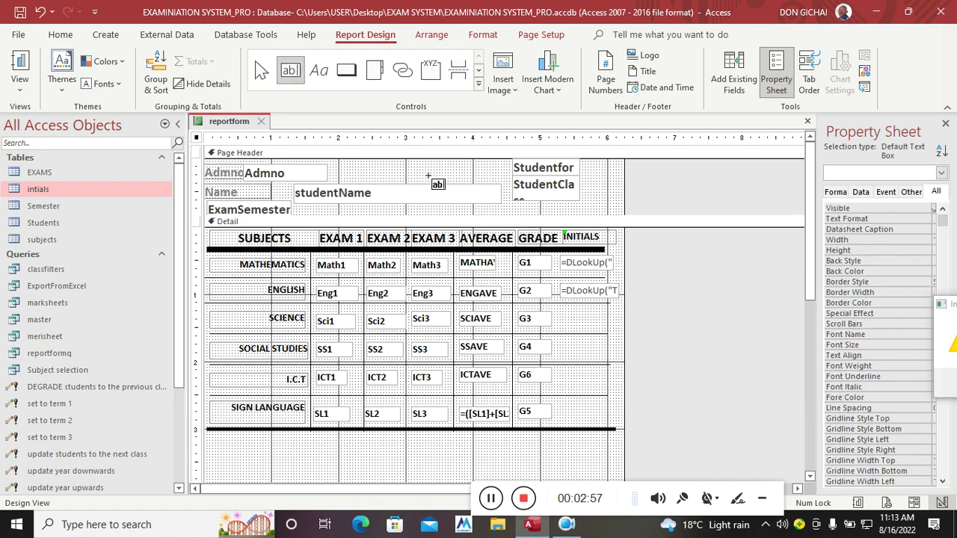
{"action": "left_click_drag", "start_coordinate": [557, 312], "coordinate": [616, 324]}
{"action": "left_click", "coordinate": [488, 320]}
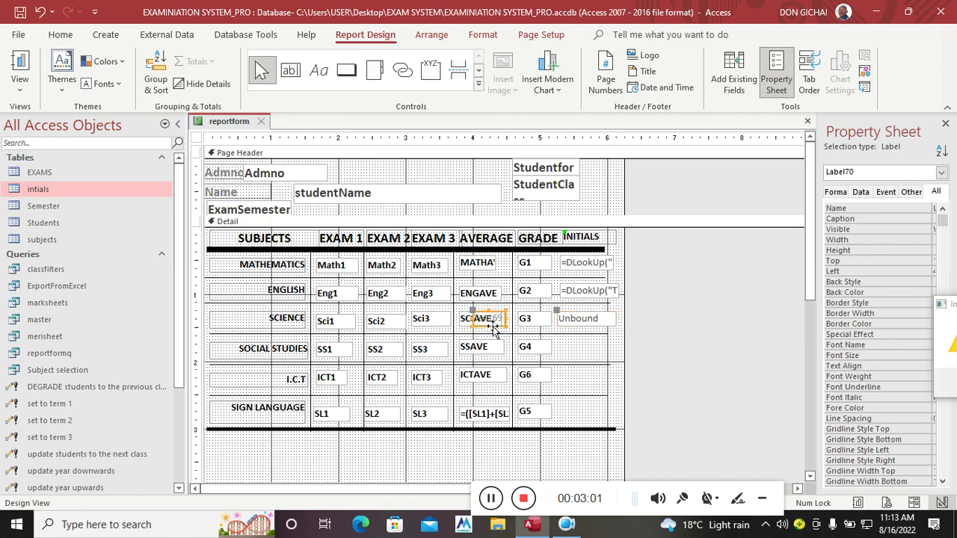
{"action": "key", "text": "Delete"}
{"action": "left_click", "coordinate": [579, 318]}
{"action": "left_click", "coordinate": [580, 319]}
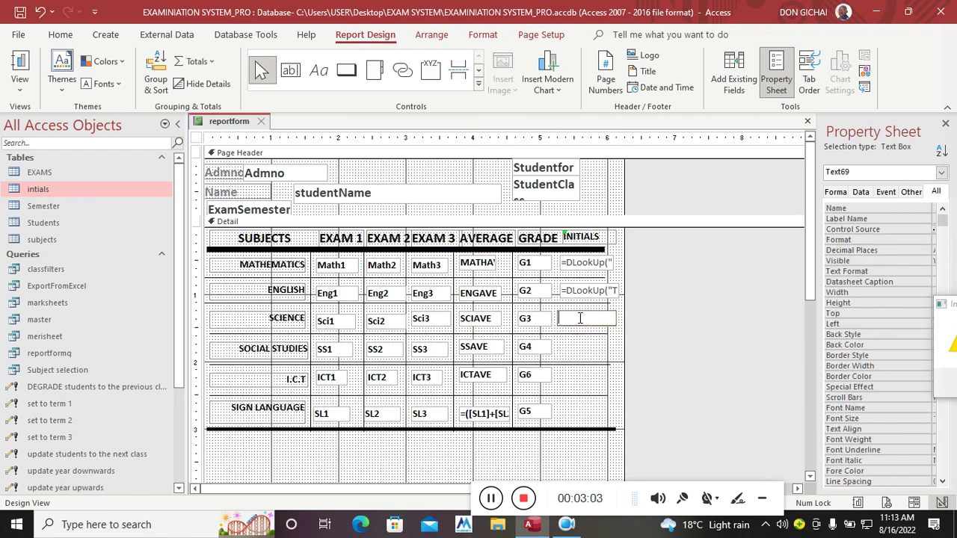
{"action": "key", "text": "ctrl+v"}
{"action": "key", "text": "Left"}
{"action": "key", "text": "Left"}
{"action": "key", "text": "Left"}
{"action": "key", "text": "Left"}
{"action": "key", "text": "Left"}
{"action": "key", "text": "Left"}
{"action": "key", "text": "Left"}
{"action": "key", "text": "Left"}
{"action": "key", "text": "Left"}
{"action": "key", "text": "Left"}
{"action": "key", "text": "Left"}
{"action": "key", "text": "Left"}
{"action": "key", "text": "BackSpace"}
{"action": "type", "text": "3"}
{"action": "left_click", "coordinate": [586, 351]}
- Add a Social Studies INITIALS box beside G4 with the DLookUp expression fetching T4
{"action": "left_click", "coordinate": [319, 69]}
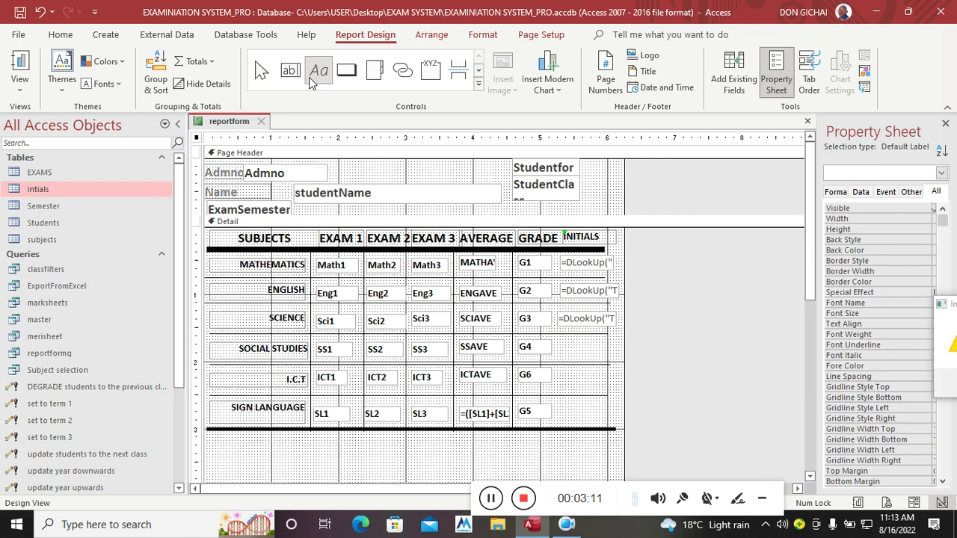
{"action": "left_click", "coordinate": [299, 77]}
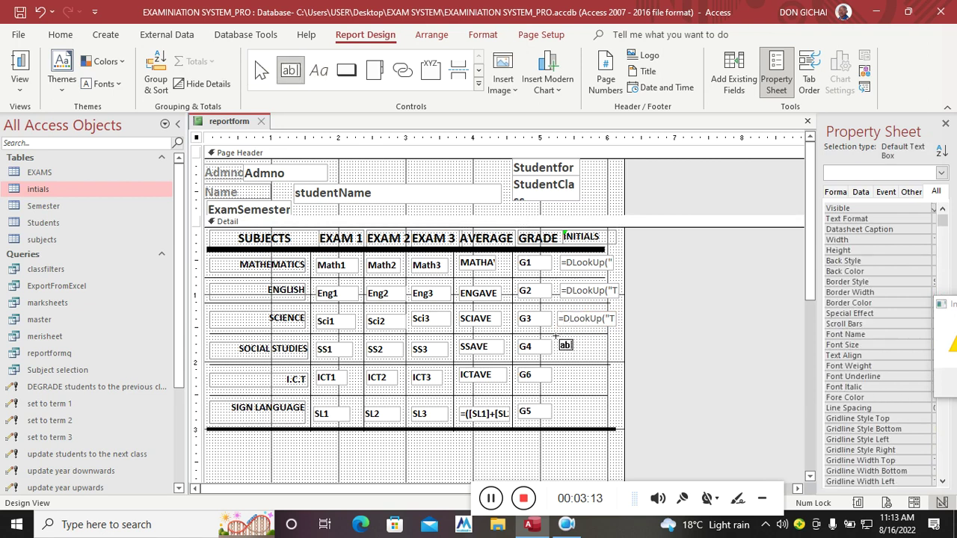
{"action": "left_click_drag", "start_coordinate": [558, 338], "coordinate": [615, 350]}
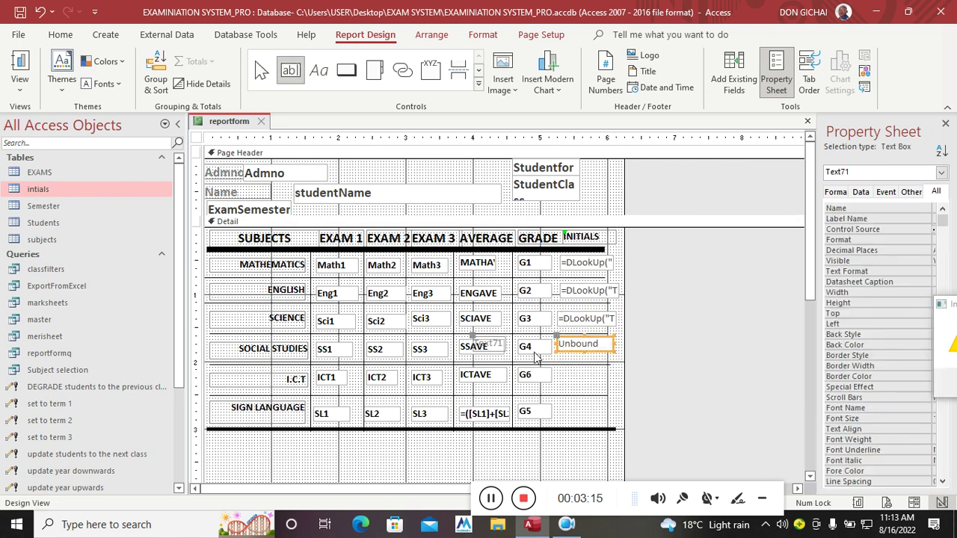
{"action": "left_click", "coordinate": [506, 348]}
{"action": "key", "text": "Delete"}
{"action": "left_click", "coordinate": [578, 343]}
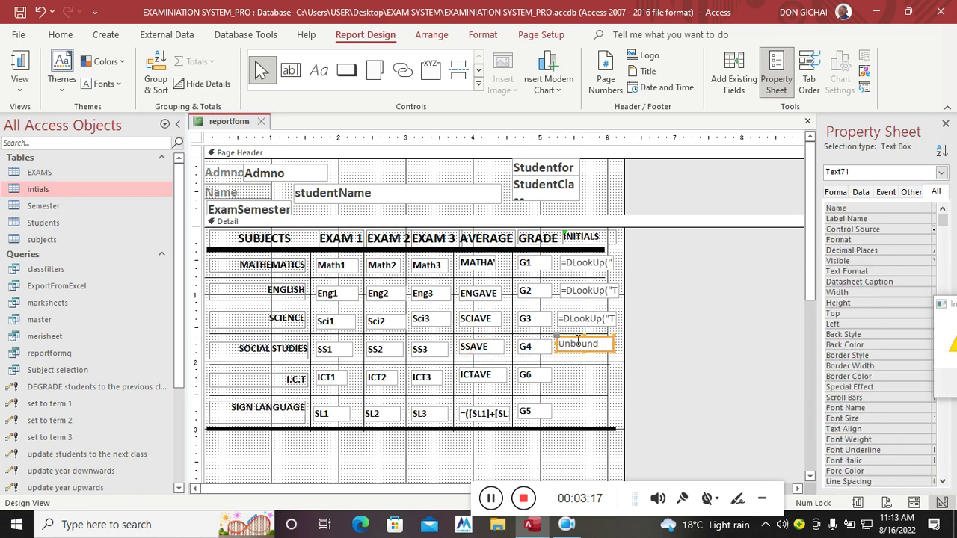
{"action": "left_click", "coordinate": [578, 341]}
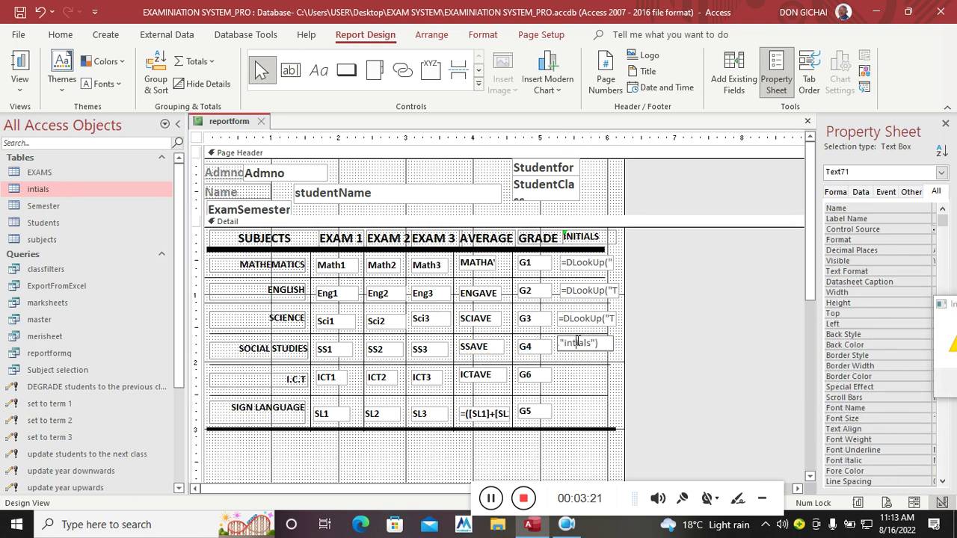
{"action": "left_click", "coordinate": [578, 342]}
{"action": "key", "text": "BackSpace"}
{"action": "type", "text": "4\",\"ir"}
{"action": "left_click", "coordinate": [581, 378]}
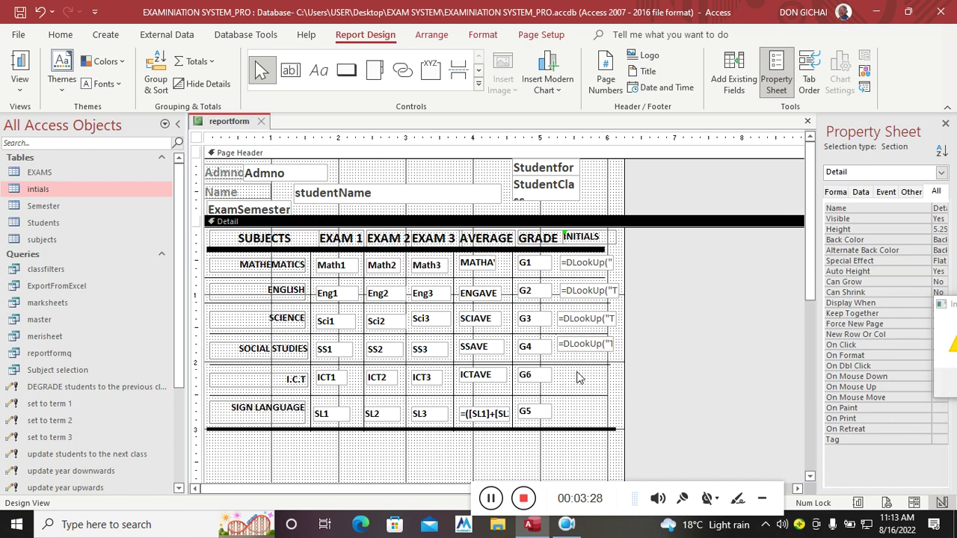
- Add an ICT INITIALS box with the pasted DLookUp expression adjusted for its teacher field
{"action": "left_click", "coordinate": [291, 69]}
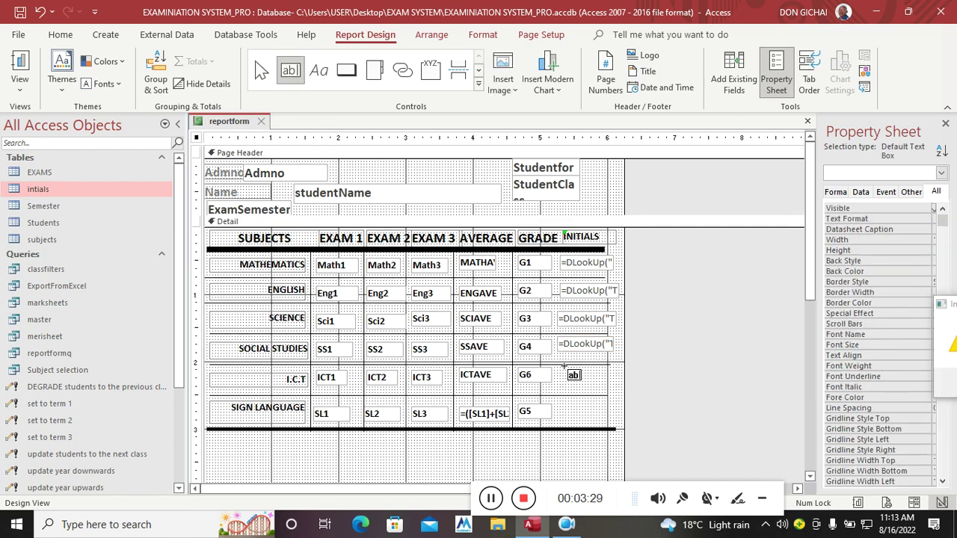
{"action": "left_click", "coordinate": [560, 364]}
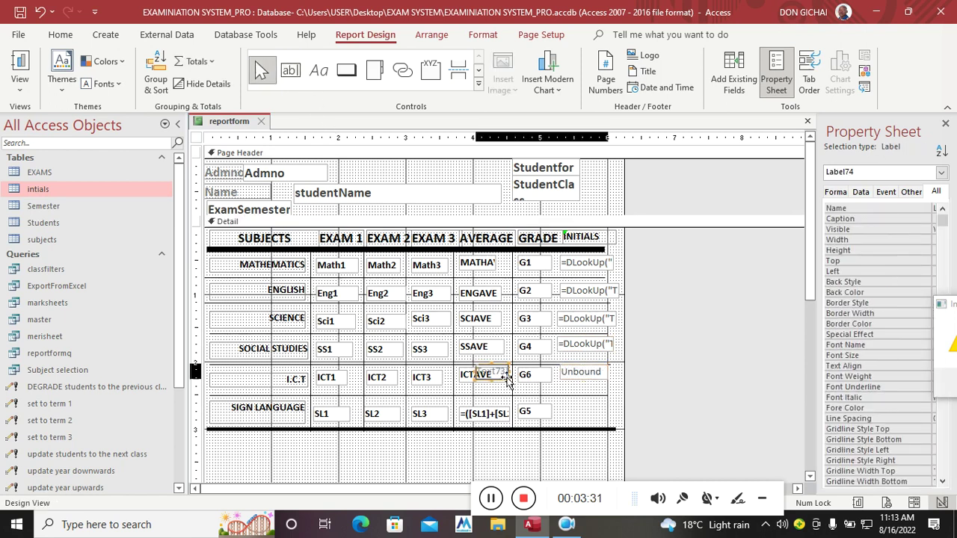
{"action": "left_click", "coordinate": [493, 372]}
{"action": "key", "text": "Delete"}
{"action": "left_click", "coordinate": [582, 373]}
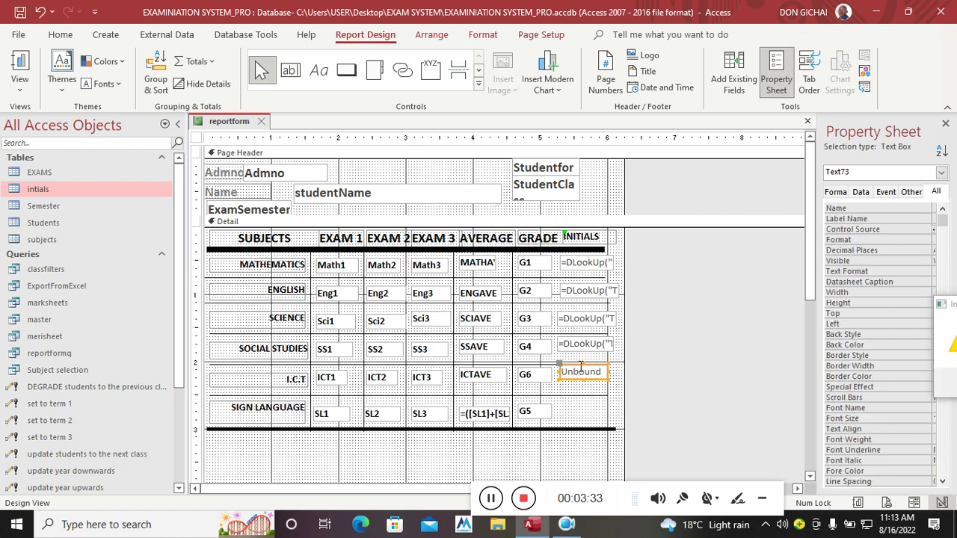
{"action": "left_click", "coordinate": [580, 369]}
{"action": "key", "text": "ctrl+v"}
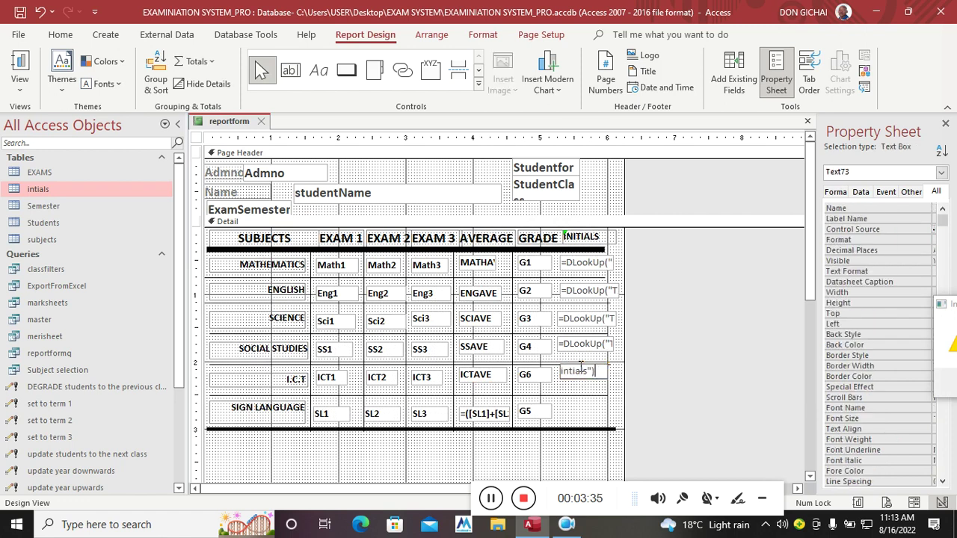
{"action": "key", "text": "Left"}
{"action": "key", "text": "Left"}
{"action": "key", "text": "Left"}
{"action": "key", "text": "Left"}
{"action": "type", "text": "s"}
{"action": "left_click", "coordinate": [576, 395]}
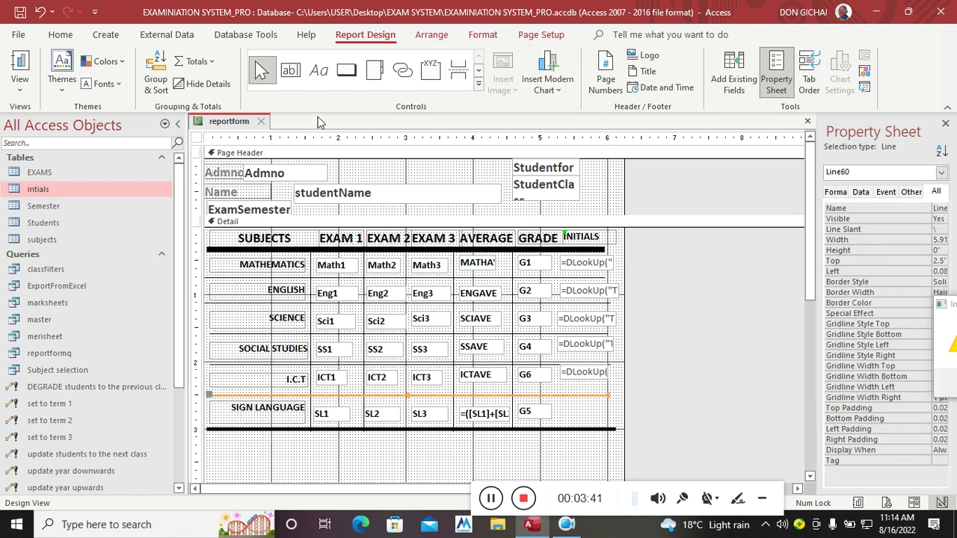
- Add a Sign Language INITIALS box with the DLookUp expression fetching T6
{"action": "left_click", "coordinate": [291, 73]}
{"action": "left_click_drag", "start_coordinate": [567, 404], "coordinate": [619, 417]}
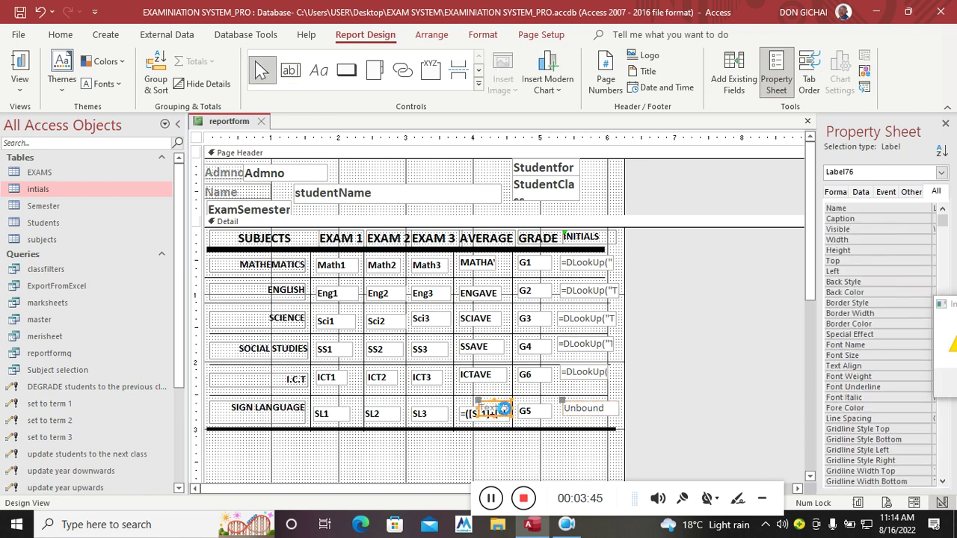
{"action": "left_click", "coordinate": [587, 409]}
{"action": "left_click", "coordinate": [587, 409]}
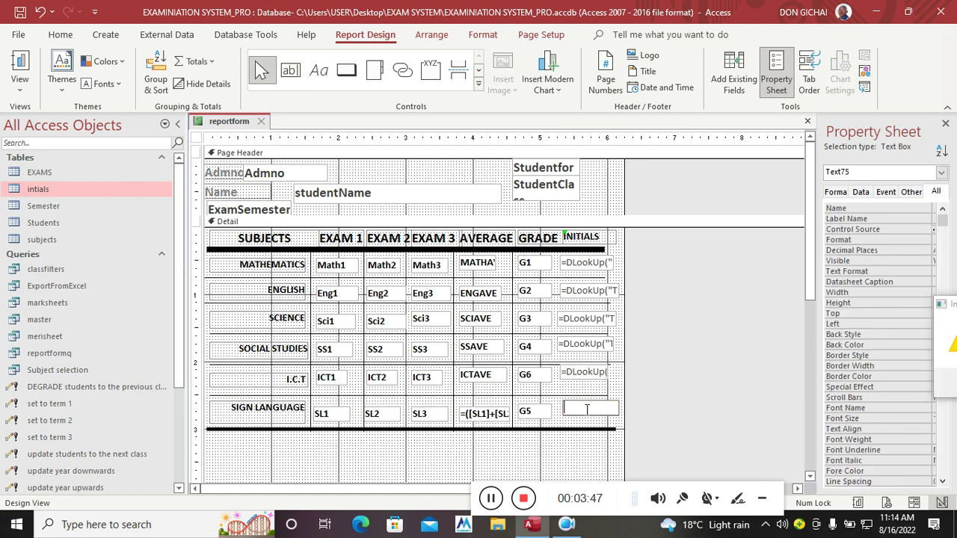
{"action": "key", "text": "ctrl+v"}
{"action": "key", "text": "Left"}
{"action": "key", "text": "Left"}
{"action": "key", "text": "Left"}
{"action": "key", "text": "Left"}
{"action": "key", "text": "Left"}
{"action": "key", "text": "Left"}
{"action": "key", "text": "Left"}
{"action": "key", "text": "Left"}
{"action": "key", "text": "Left"}
{"action": "key", "text": "Left"}
{"action": "key", "text": "Left"}
- Select all six INITIALS boxes, Mathematics through Sign Language, and apply a font colour
{"action": "left_click", "coordinate": [587, 265]}
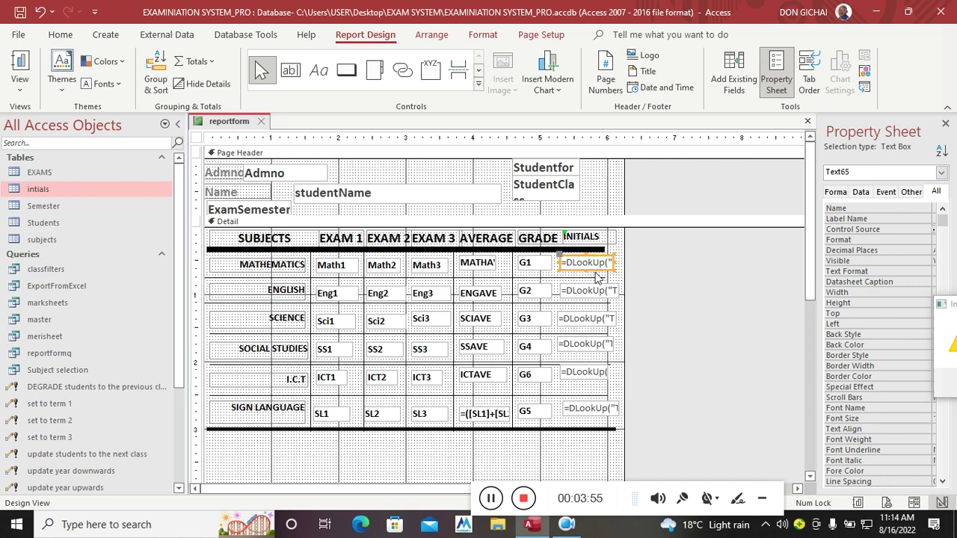
{"action": "left_click", "coordinate": [597, 291], "text": "shift"}
{"action": "left_click", "coordinate": [587, 319], "text": "shift"}
{"action": "left_click", "coordinate": [588, 344], "text": "shift"}
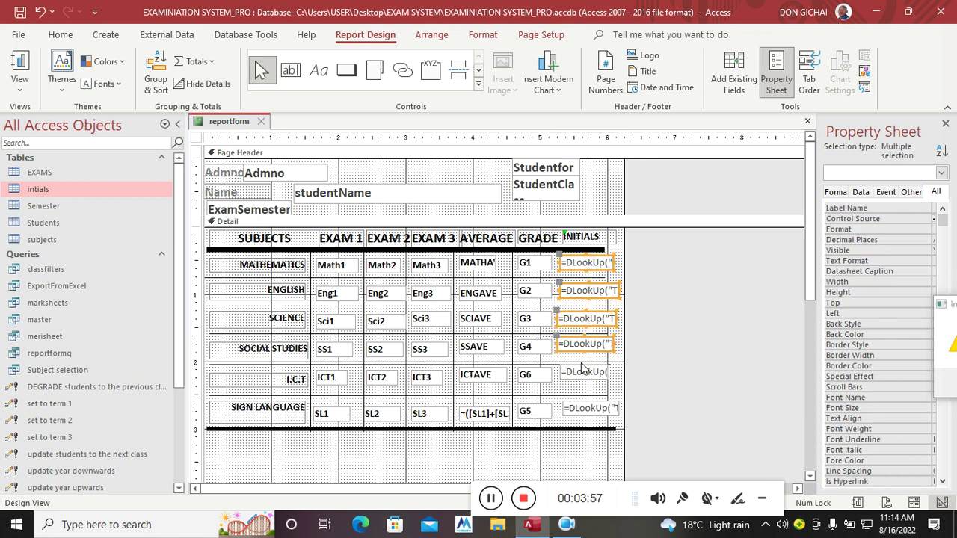
{"action": "left_click", "coordinate": [584, 371], "text": "shift"}
{"action": "left_click", "coordinate": [575, 405], "text": "shift"}
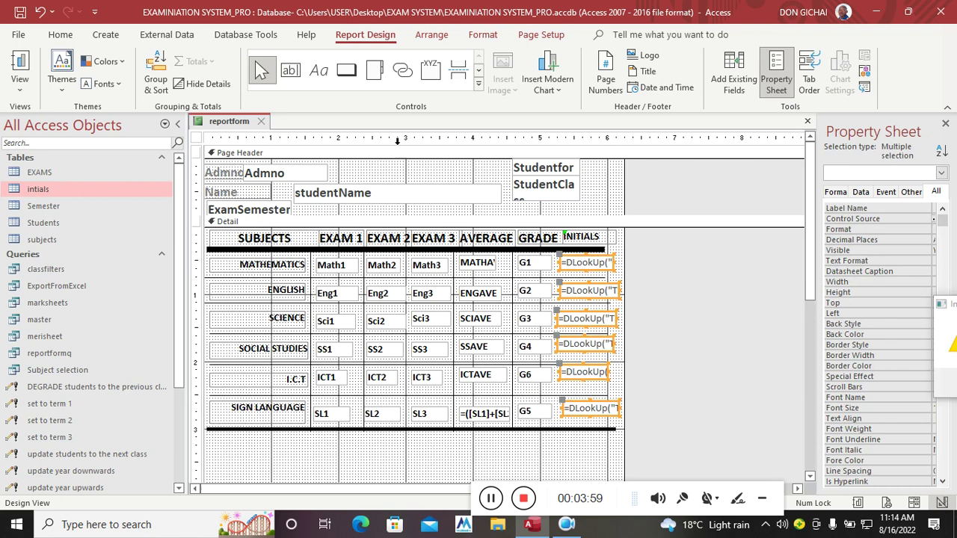
{"action": "left_click", "coordinate": [485, 36]}
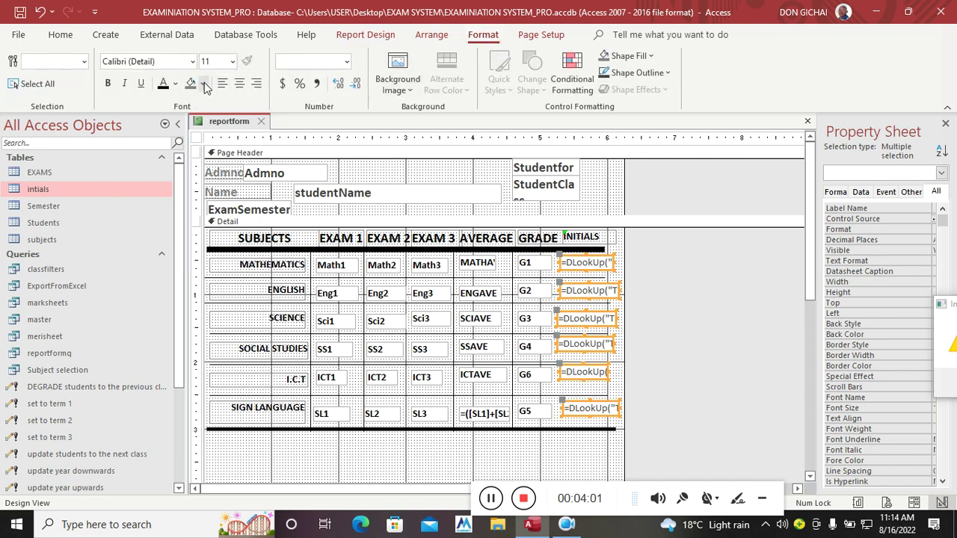
{"action": "left_click", "coordinate": [172, 84]}
{"action": "left_click", "coordinate": [174, 140]}
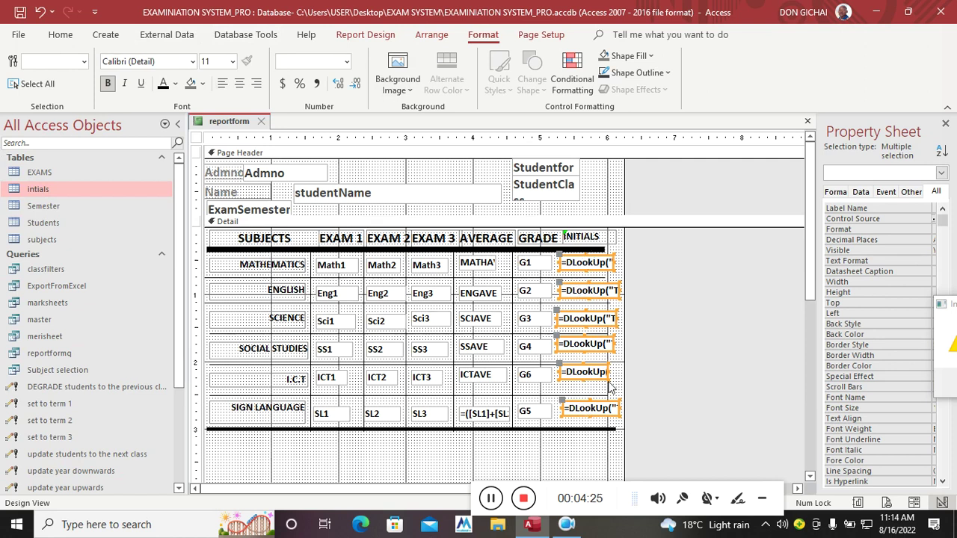
- Close the report design and open the RFILTER form
{"action": "right_click", "coordinate": [232, 123]}
{"action": "left_click", "coordinate": [278, 153]}
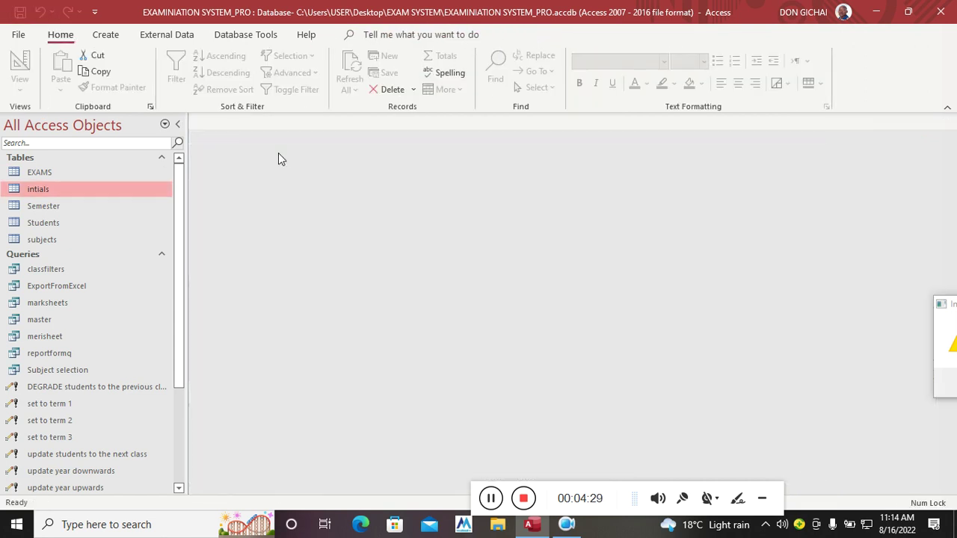
{"action": "scroll", "coordinate": [77, 415], "scroll_direction": "down", "scroll_amount": 4}
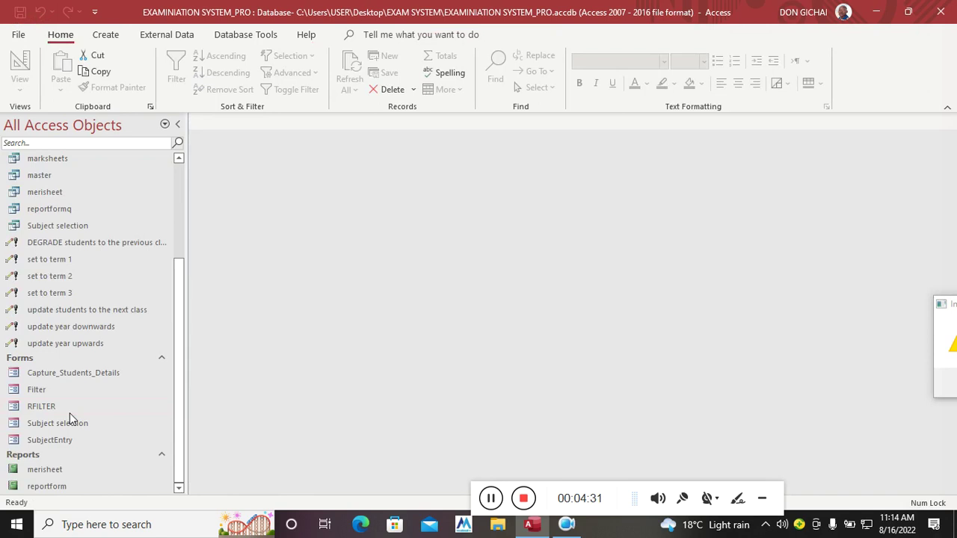
{"action": "left_click", "coordinate": [53, 409]}
{"action": "double_click", "coordinate": [53, 411]}
- Filter for YEAR 2022, FORM 1, CLASS CHINA, SEMESTER TERM 2, and move the filter form aside
{"action": "left_click", "coordinate": [637, 136]}
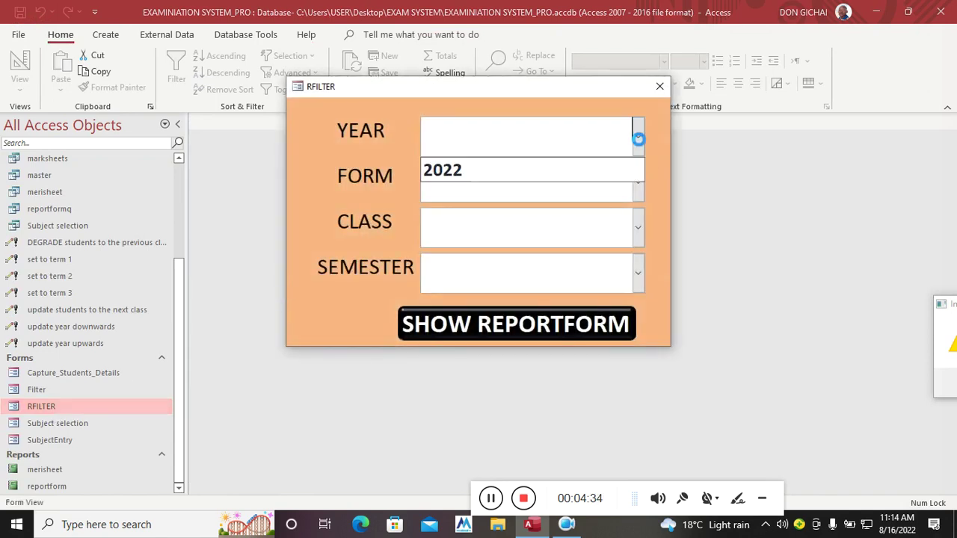
{"action": "left_click", "coordinate": [530, 176]}
{"action": "left_click", "coordinate": [638, 181]}
{"action": "left_click", "coordinate": [559, 211]}
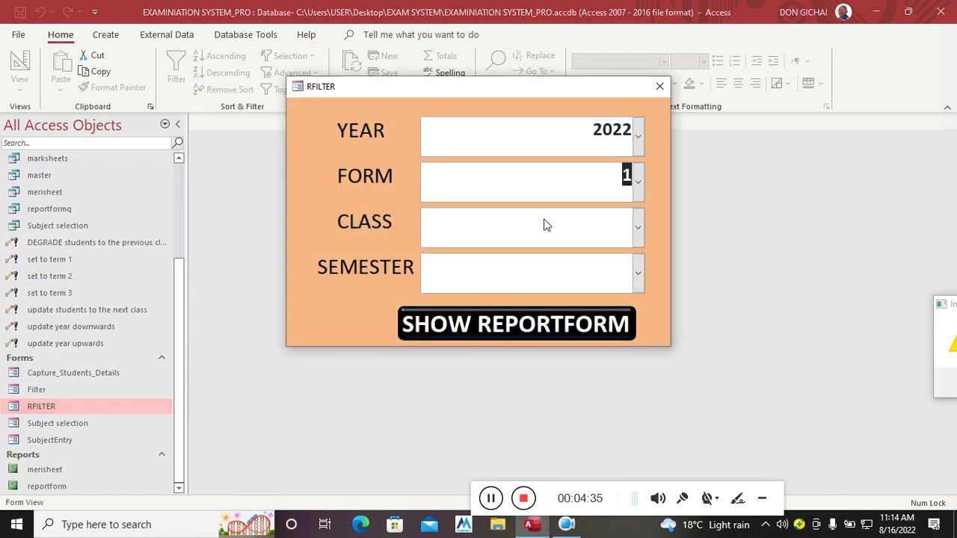
{"action": "left_click", "coordinate": [640, 229]}
{"action": "left_click", "coordinate": [555, 263]}
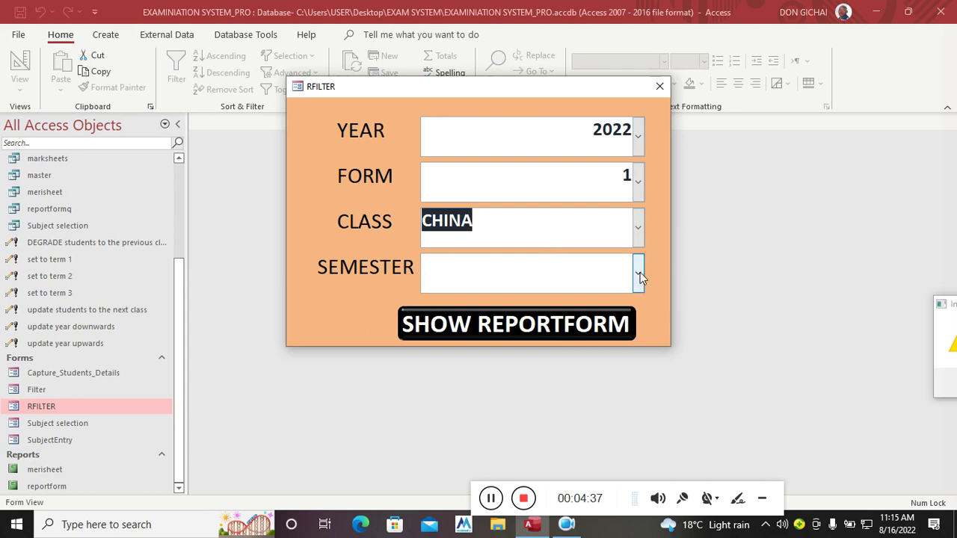
{"action": "left_click", "coordinate": [639, 273]}
{"action": "left_click", "coordinate": [538, 332]}
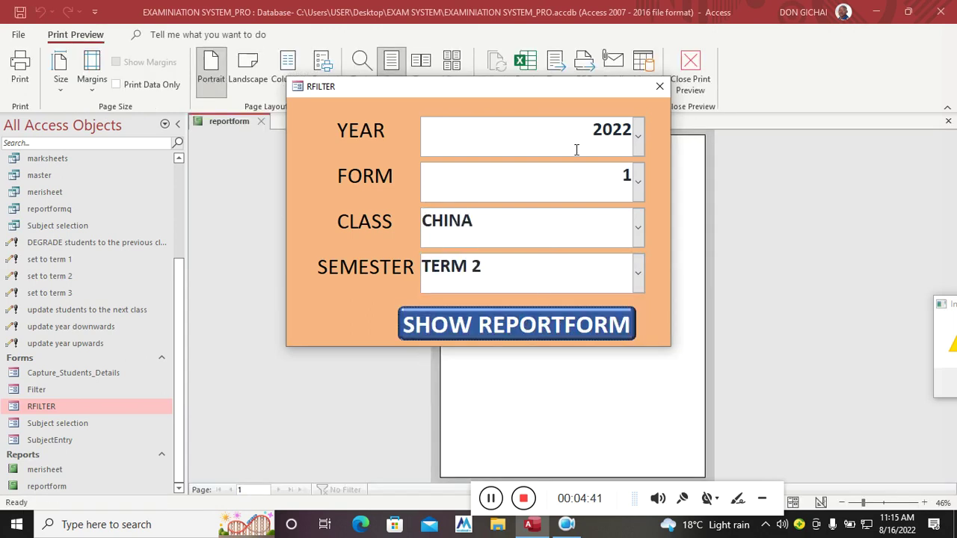
{"action": "left_click_drag", "start_coordinate": [510, 92], "coordinate": [140, 165]}
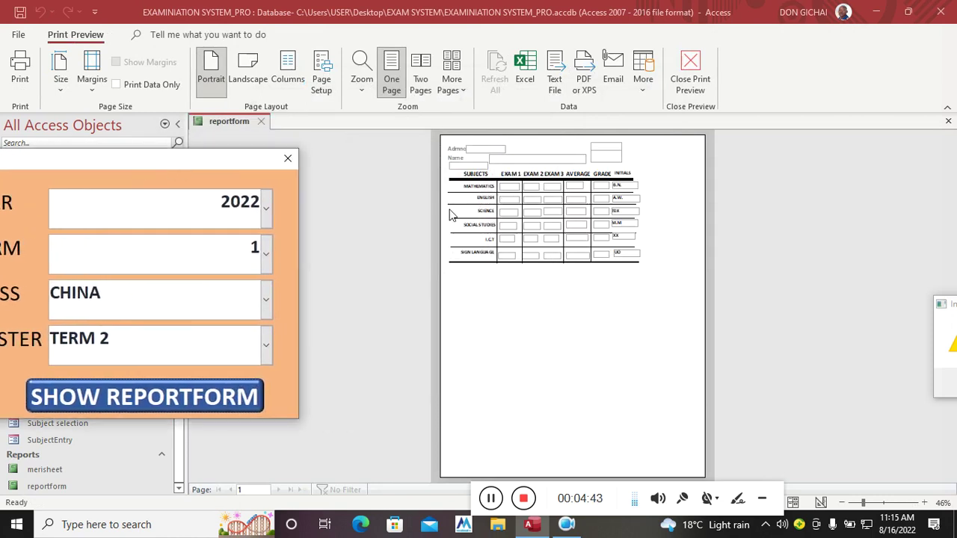
- Zoom the preview to 100% and scroll to the subject rows with their teacher initials
{"action": "left_click", "coordinate": [688, 305]}
{"action": "scroll", "coordinate": [525, 279], "scroll_direction": "up", "scroll_amount": 2}
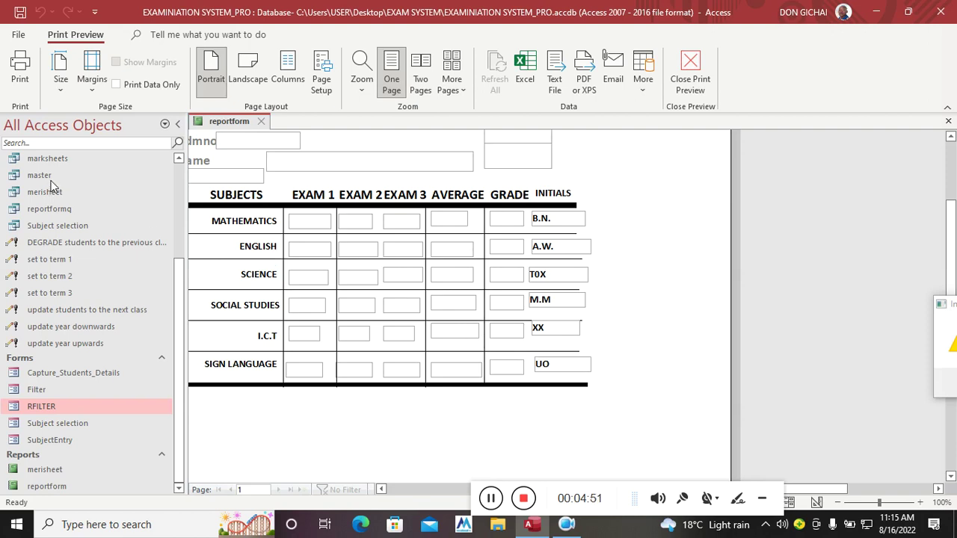
{"action": "left_click_drag", "start_coordinate": [184, 313], "coordinate": [185, 218]}
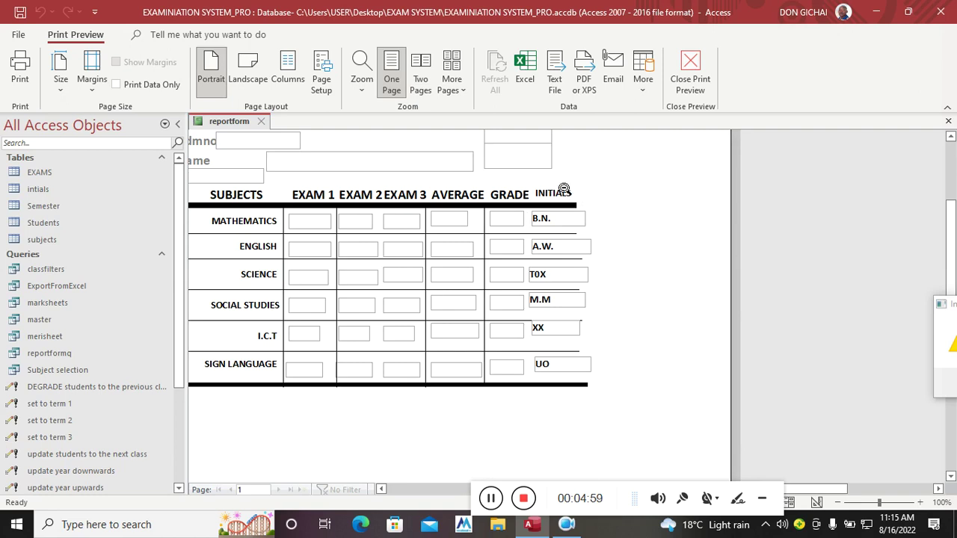
{"action": "scroll", "coordinate": [568, 244], "scroll_direction": "up", "scroll_amount": 3}
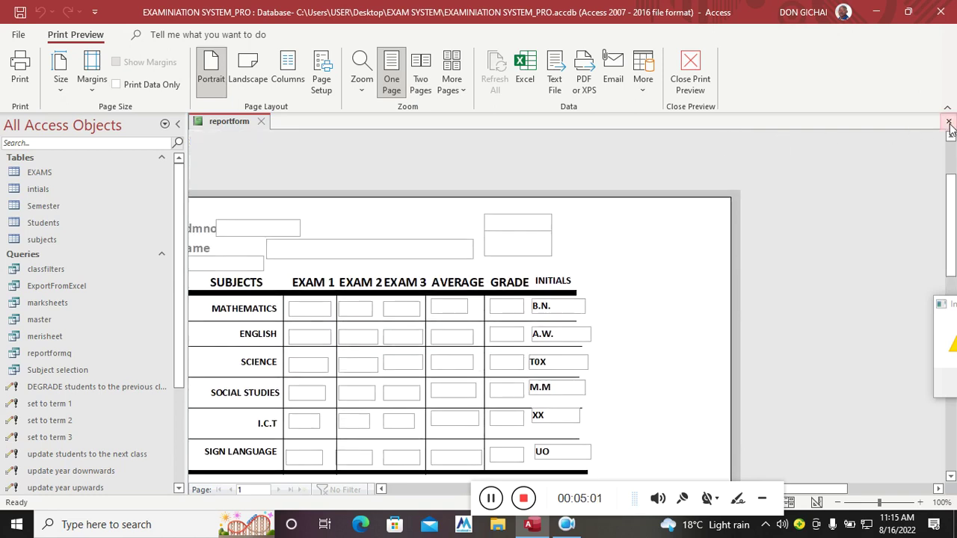
- Close the report preview and check the Semester column values in the Students table
{"action": "left_click", "coordinate": [948, 122]}
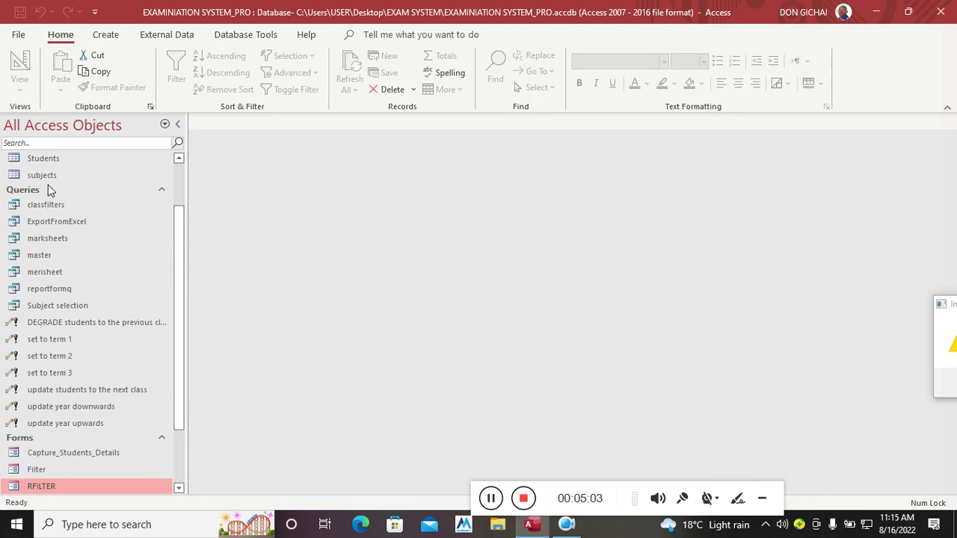
{"action": "double_click", "coordinate": [60, 159]}
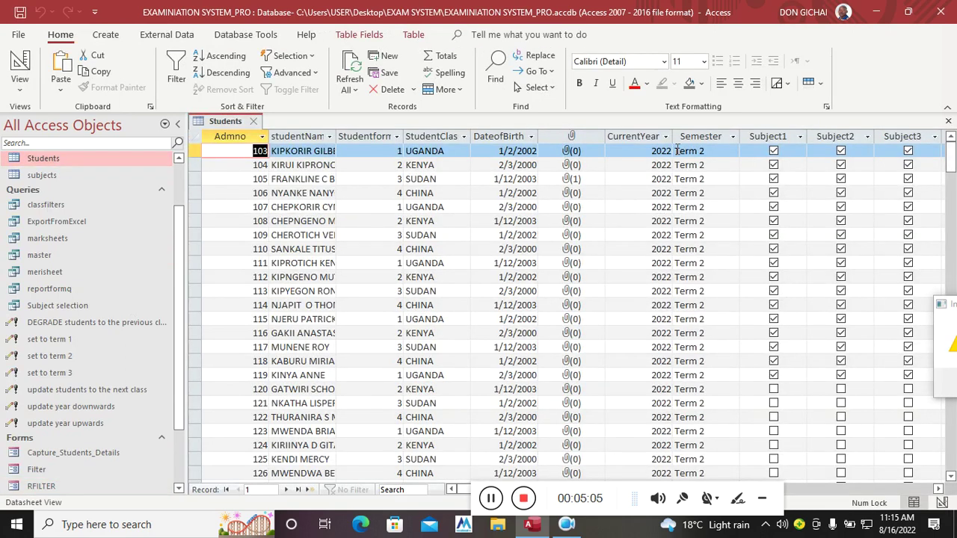
{"action": "left_click", "coordinate": [703, 136]}
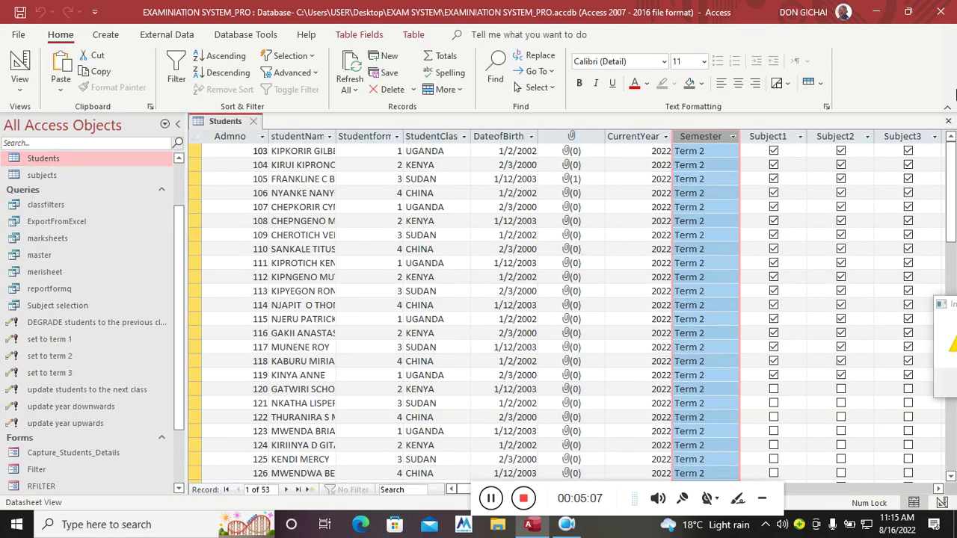
{"action": "left_click", "coordinate": [948, 120]}
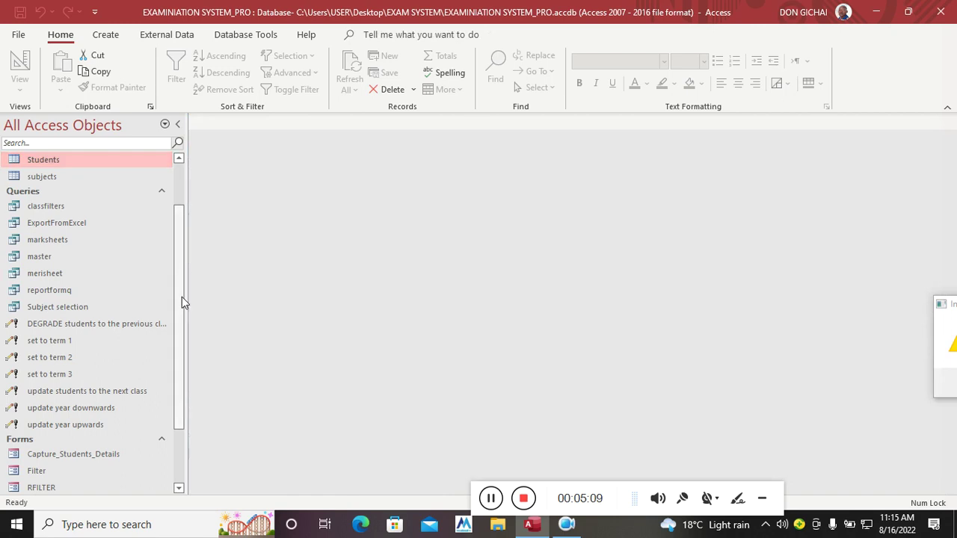
{"action": "scroll", "coordinate": [172, 284], "scroll_direction": "up", "scroll_amount": 2}
- In the intials table, replace the T1 and T2 initials with teacher names
{"action": "double_click", "coordinate": [25, 190]}
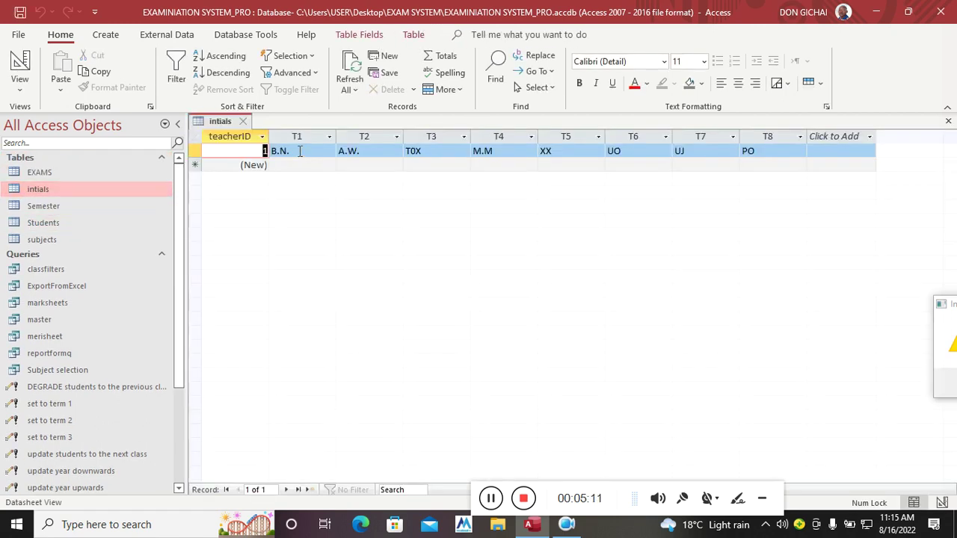
{"action": "key", "text": "Tab"}
{"action": "key", "text": "BackSpace"}
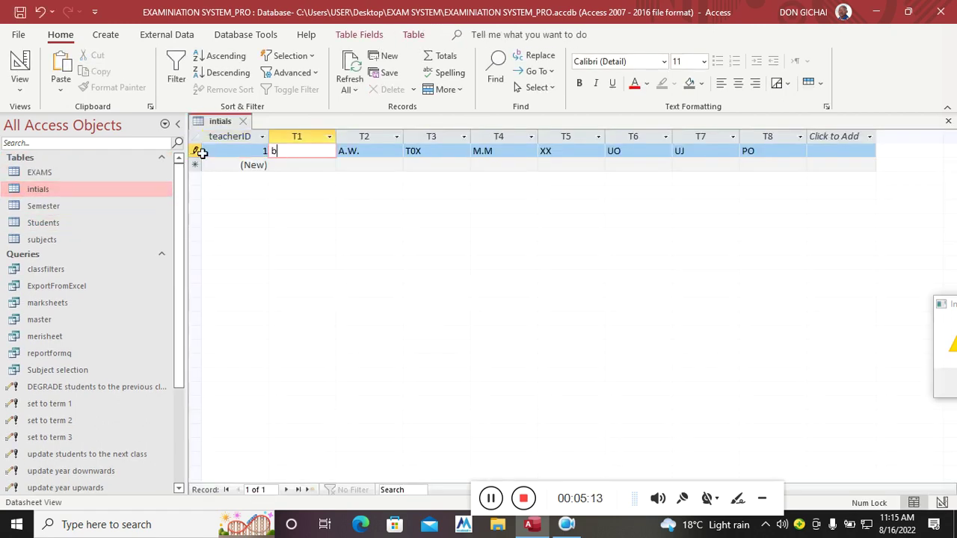
{"action": "key", "text": "Caps_Lock"}
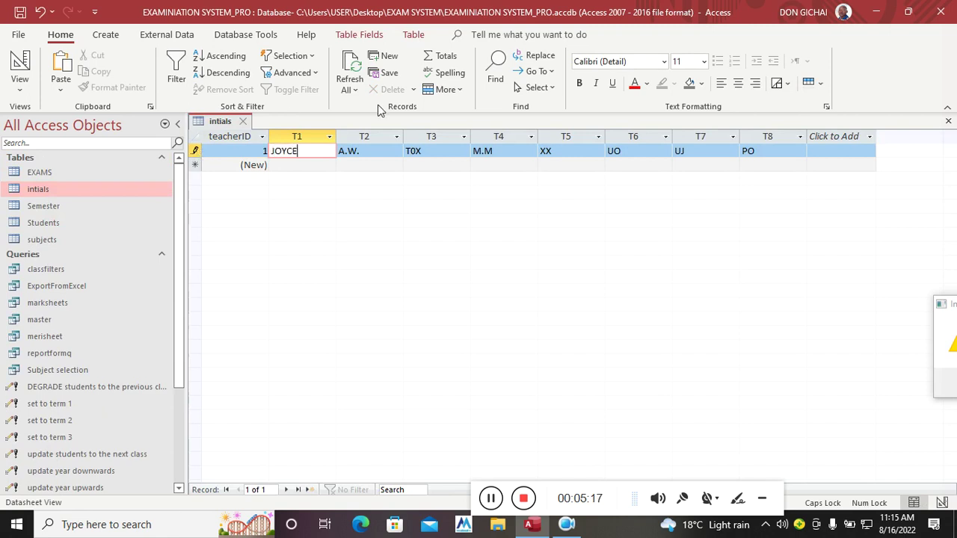
{"action": "left_click", "coordinate": [381, 151]}
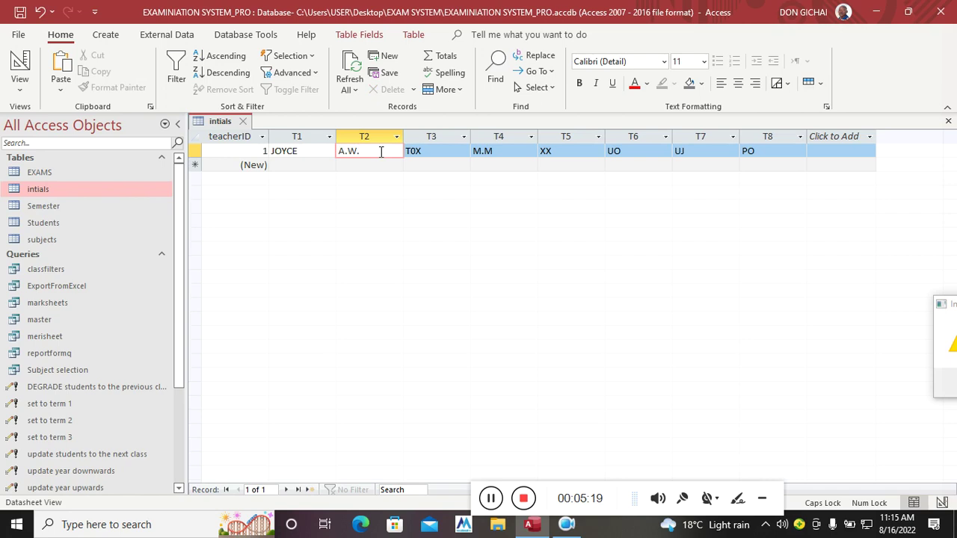
{"action": "key", "text": "BackSpace"}
{"action": "type", "text": "GATHA"}
- Overwrite the T3 through T6 initials (T0X, M.M, XX, UO) with teacher names
{"action": "left_click", "coordinate": [448, 156]}
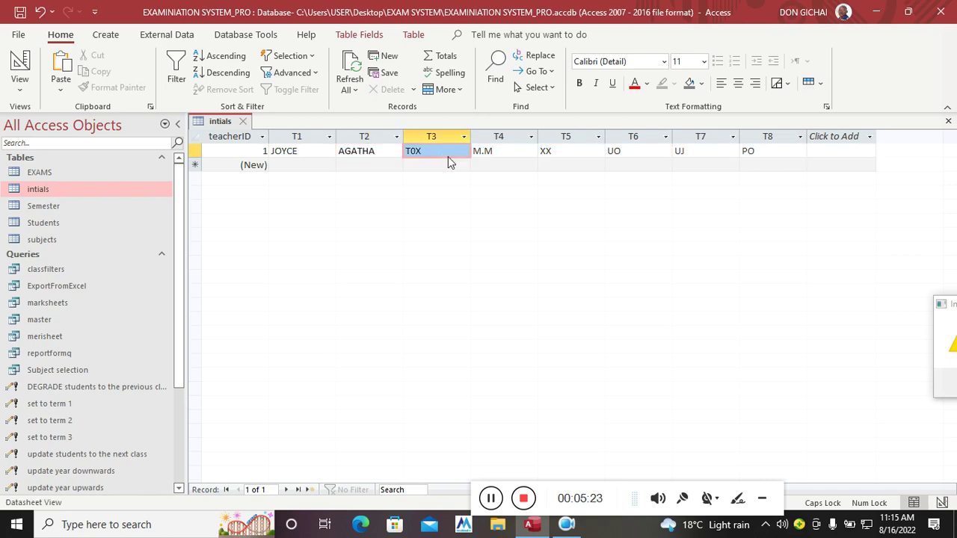
{"action": "left_click", "coordinate": [445, 155]}
{"action": "key", "text": "BackSpace"}
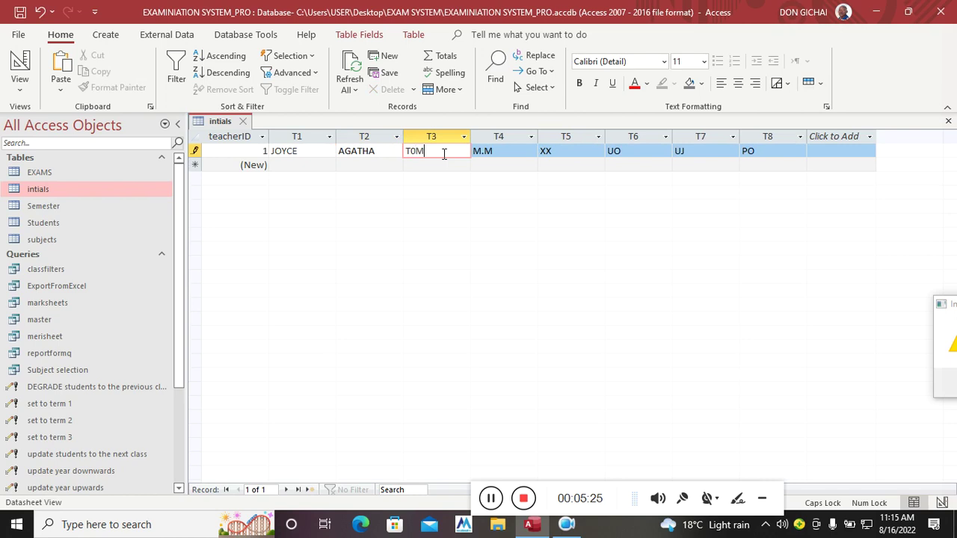
{"action": "left_click", "coordinate": [506, 152]}
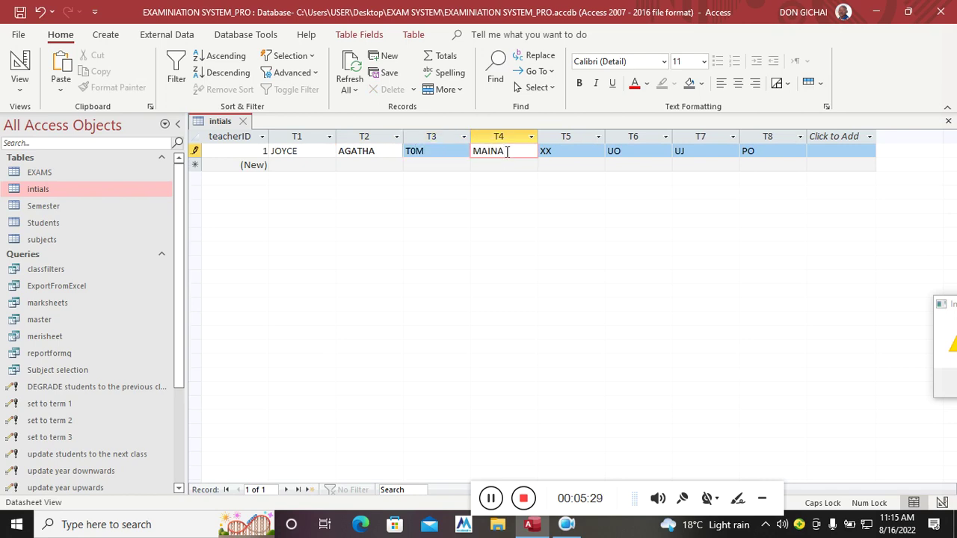
{"action": "left_click", "coordinate": [580, 150]}
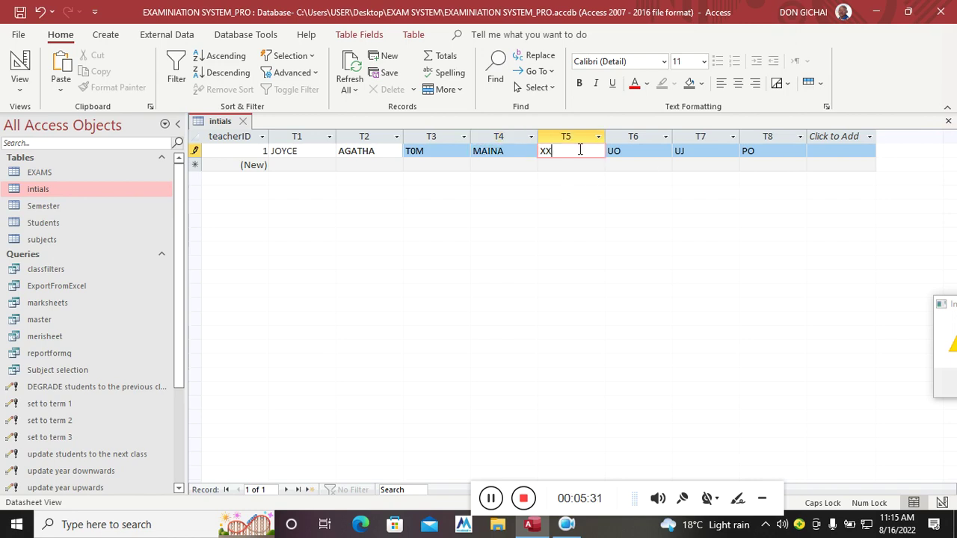
{"action": "double_click", "coordinate": [579, 150]}
{"action": "type", "text": "XYLEM"}
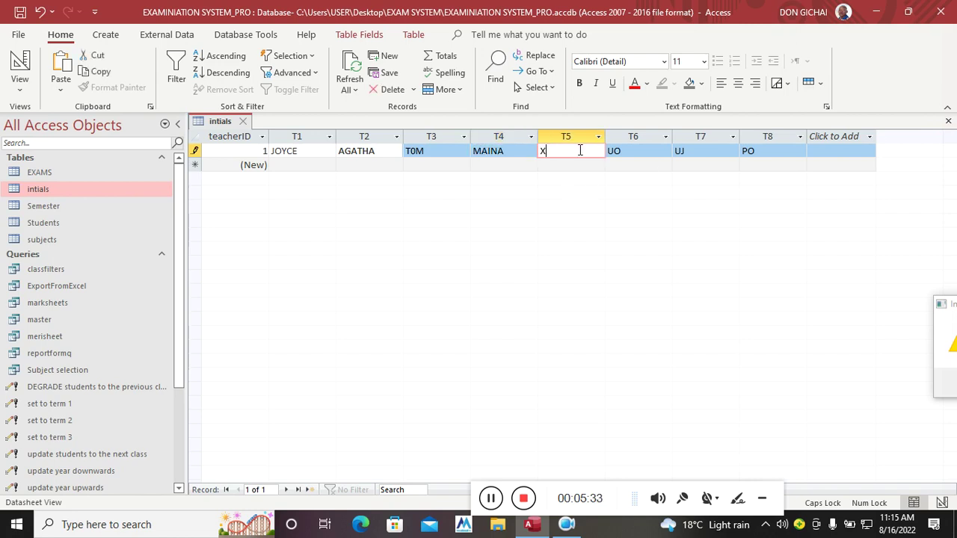
{"action": "double_click", "coordinate": [637, 152]}
{"action": "type", "text": "JONES"}
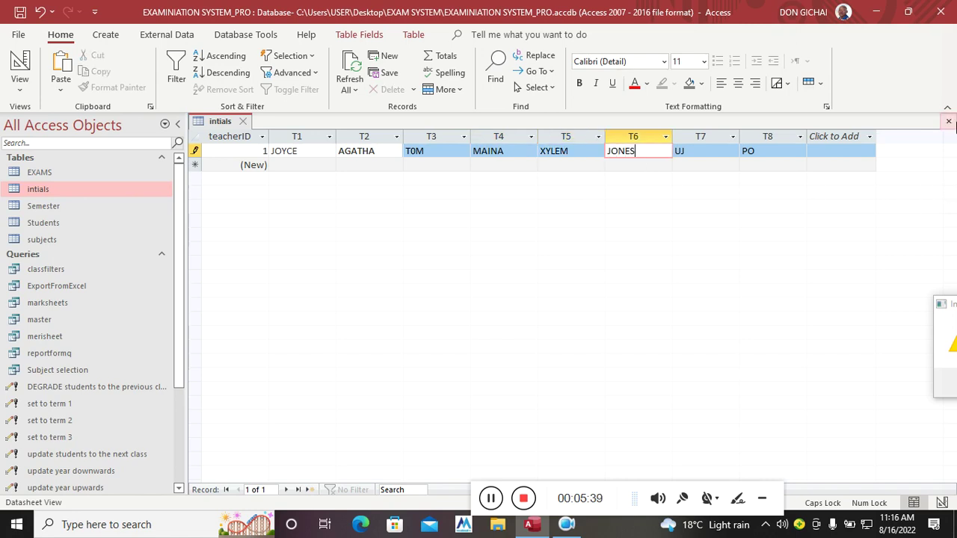
- Run RFILTER with year 2022, Form 1, class UGANDA and TERM 2 to show the report form
{"action": "left_click", "coordinate": [948, 120]}
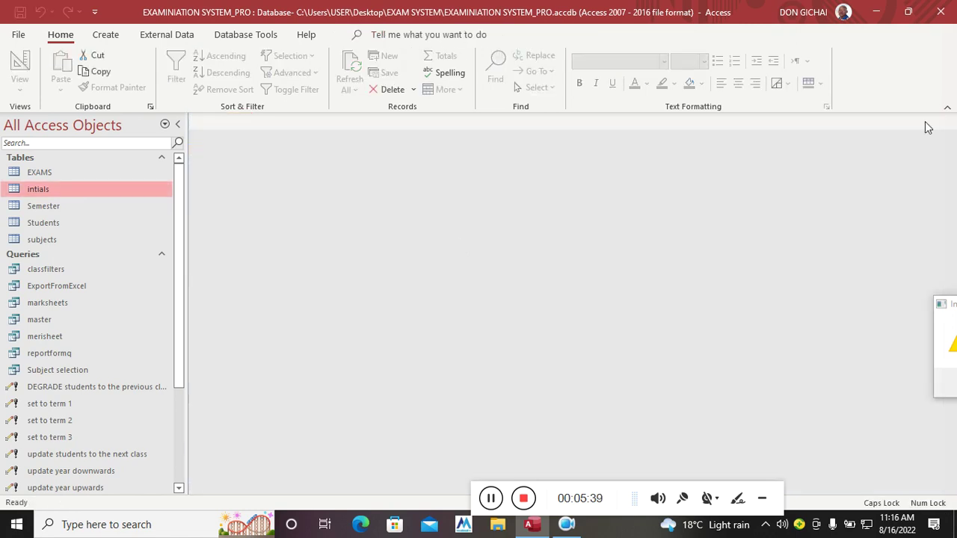
{"action": "scroll", "coordinate": [72, 324], "scroll_direction": "down", "scroll_amount": 3}
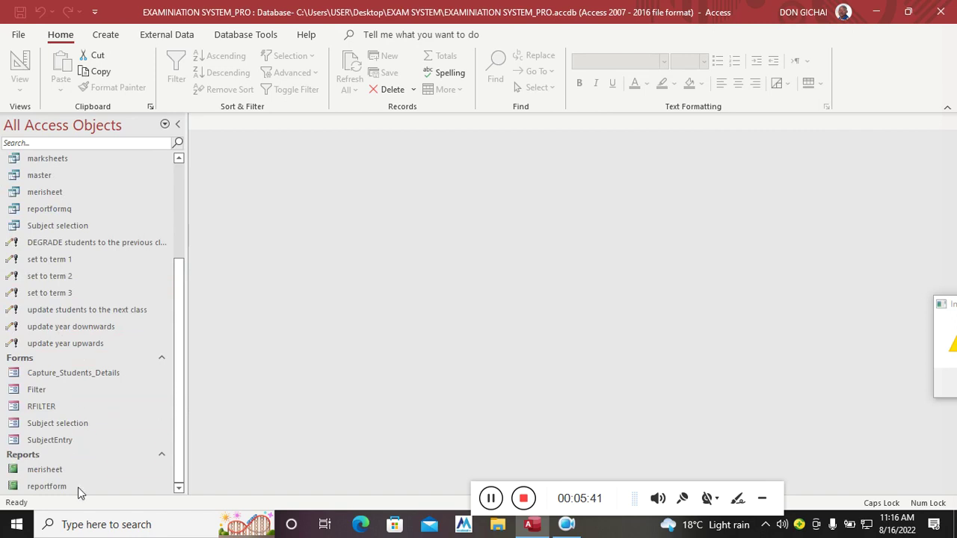
{"action": "double_click", "coordinate": [53, 411]}
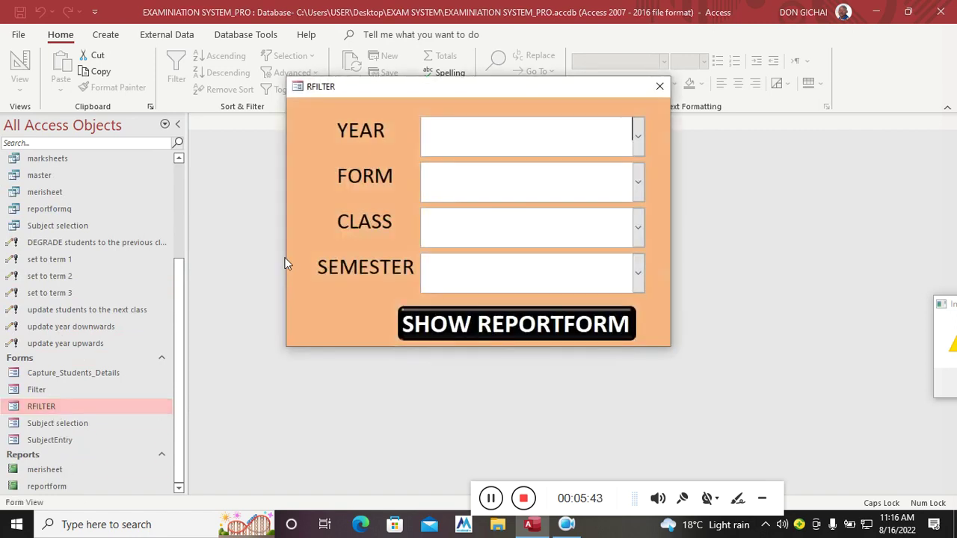
{"action": "left_click", "coordinate": [642, 147]}
{"action": "left_click", "coordinate": [531, 173]}
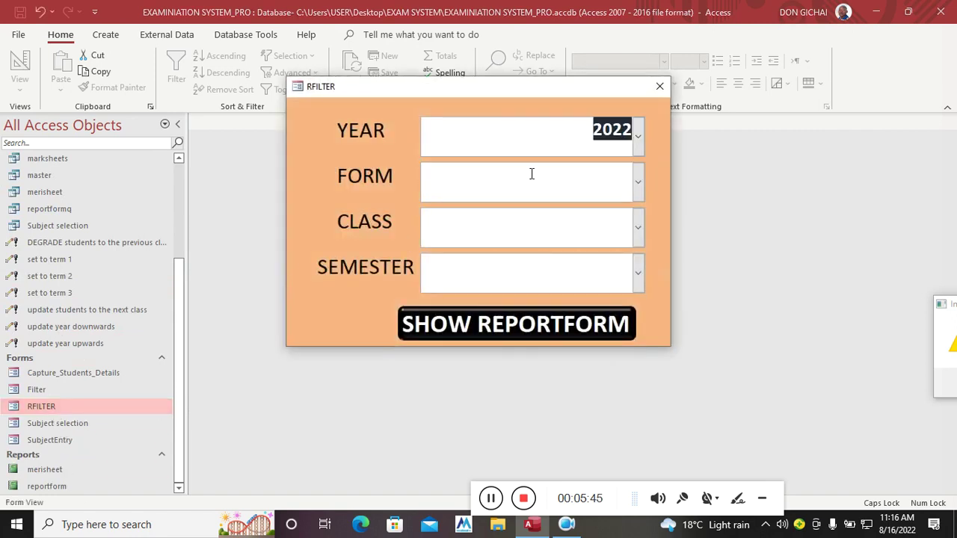
{"action": "left_click", "coordinate": [637, 182]}
{"action": "left_click", "coordinate": [532, 218]}
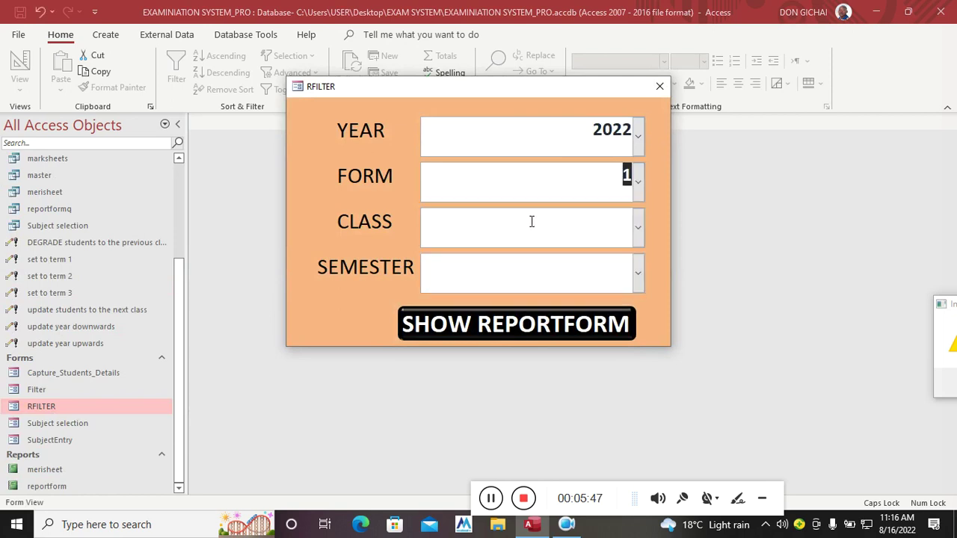
{"action": "left_click", "coordinate": [636, 218]}
{"action": "left_click", "coordinate": [520, 326]}
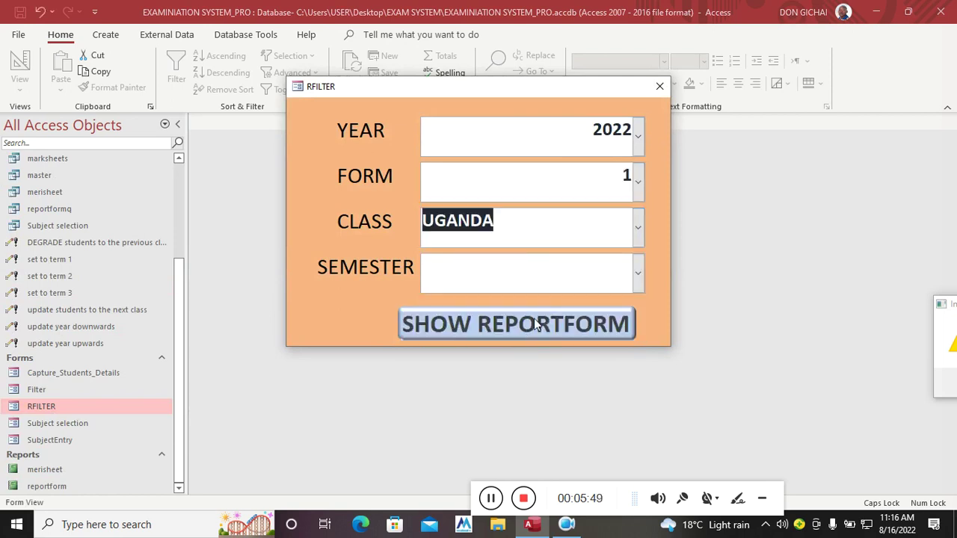
{"action": "left_click", "coordinate": [639, 274]}
{"action": "left_click", "coordinate": [523, 332]}
{"action": "left_click", "coordinate": [521, 332]}
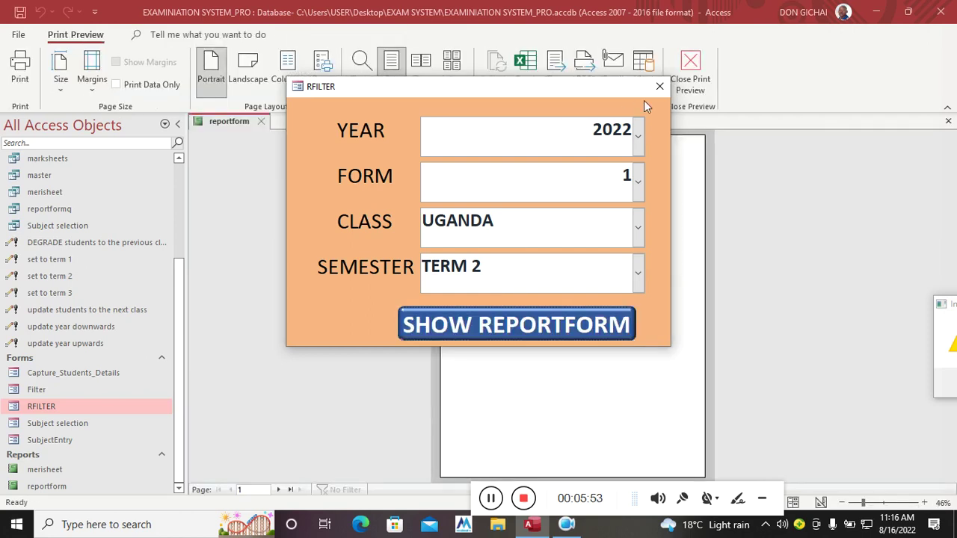
- Zoom the UGANDA Term 2 report preview to 100% and scroll through the subjects' teacher names
{"action": "left_click", "coordinate": [586, 242]}
{"action": "scroll", "coordinate": [590, 370], "scroll_direction": "up", "scroll_amount": 3}
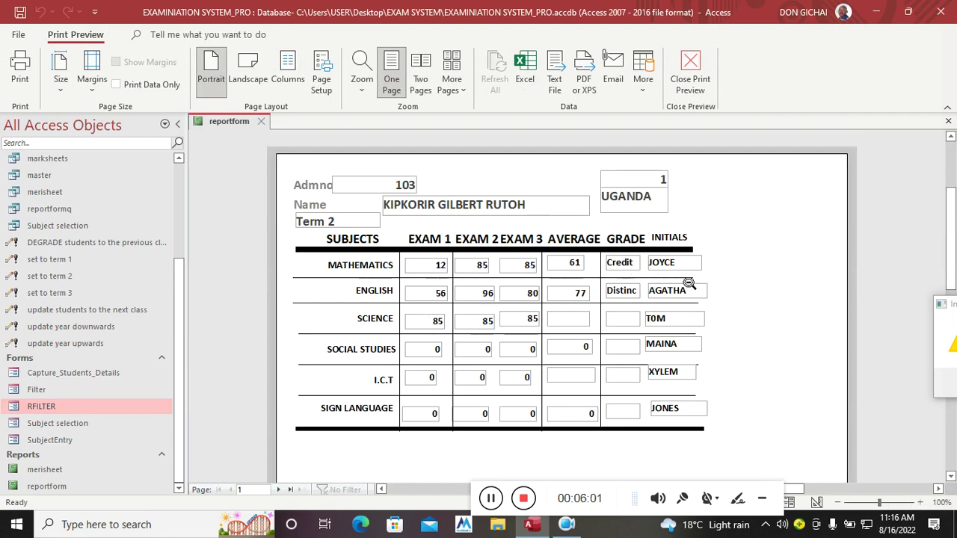
{"action": "scroll", "coordinate": [719, 390], "scroll_direction": "down", "scroll_amount": 1}
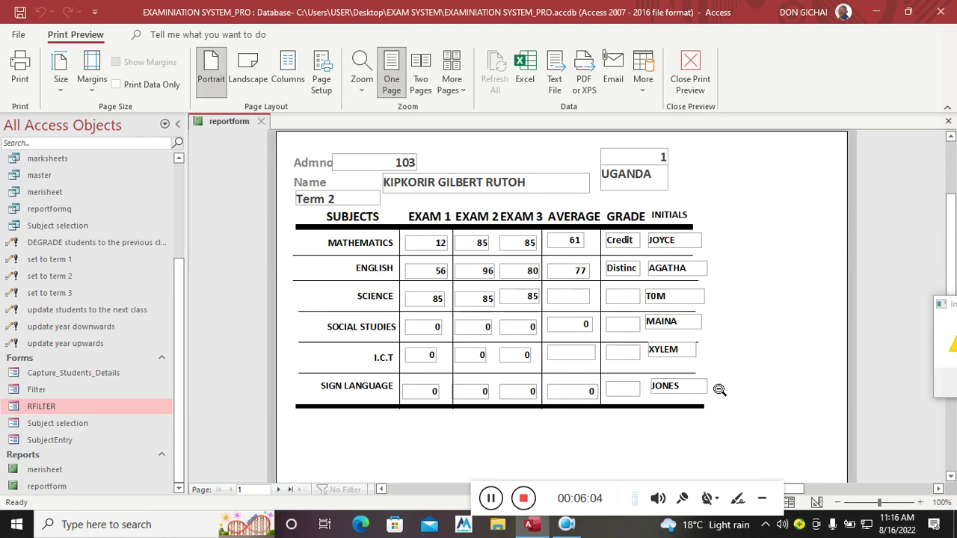